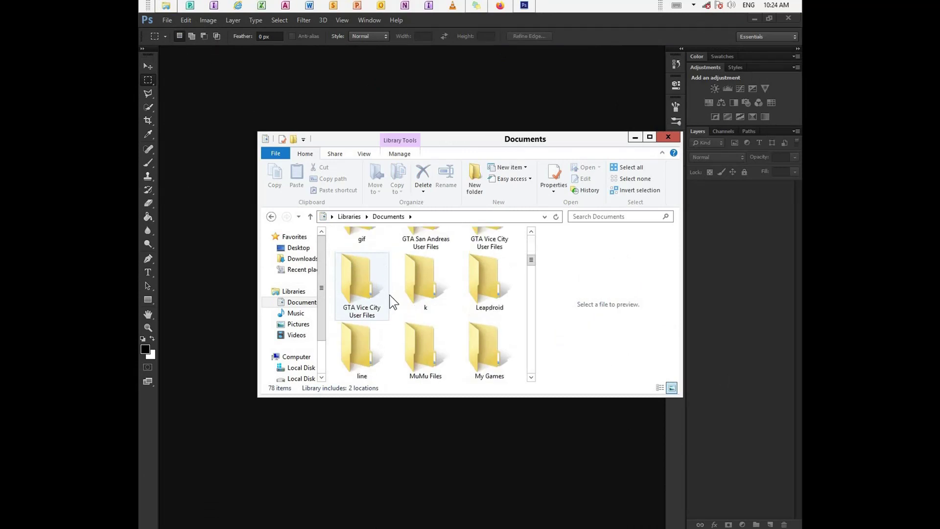
- Open Vin Diesel.jpg in Photoshop from the Photoshop tutorial 02 folder in the Documents library
{"action": "scroll", "coordinate": [390, 310], "scroll_direction": "up", "scroll_amount": 5}
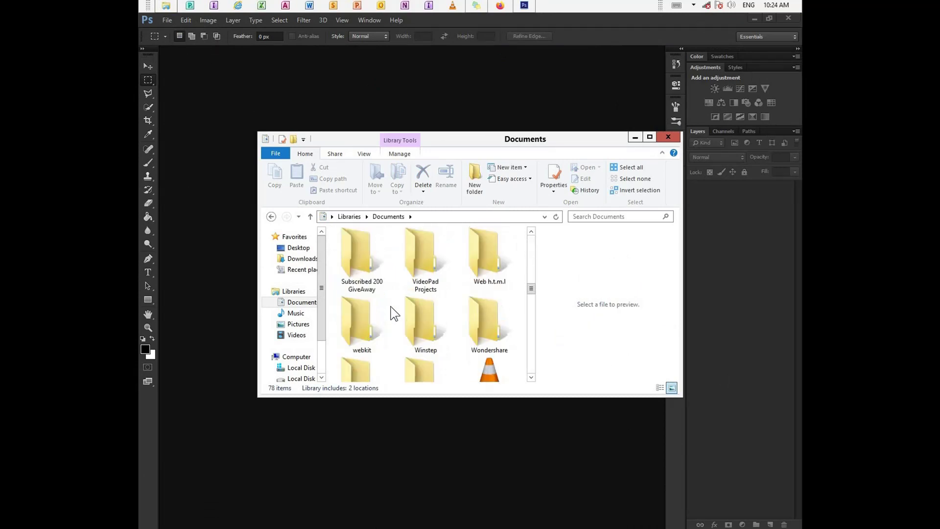
{"action": "scroll", "coordinate": [429, 279], "scroll_direction": "up", "scroll_amount": 2}
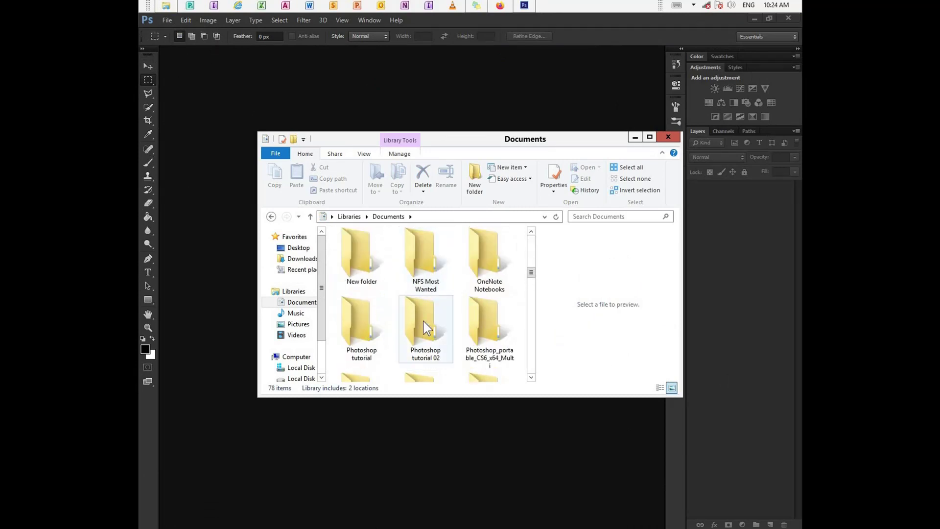
{"action": "scroll", "coordinate": [423, 317], "scroll_direction": "down", "scroll_amount": 1}
{"action": "double_click", "coordinate": [428, 299]}
{"action": "left_click_drag", "start_coordinate": [427, 285], "coordinate": [391, 456]}
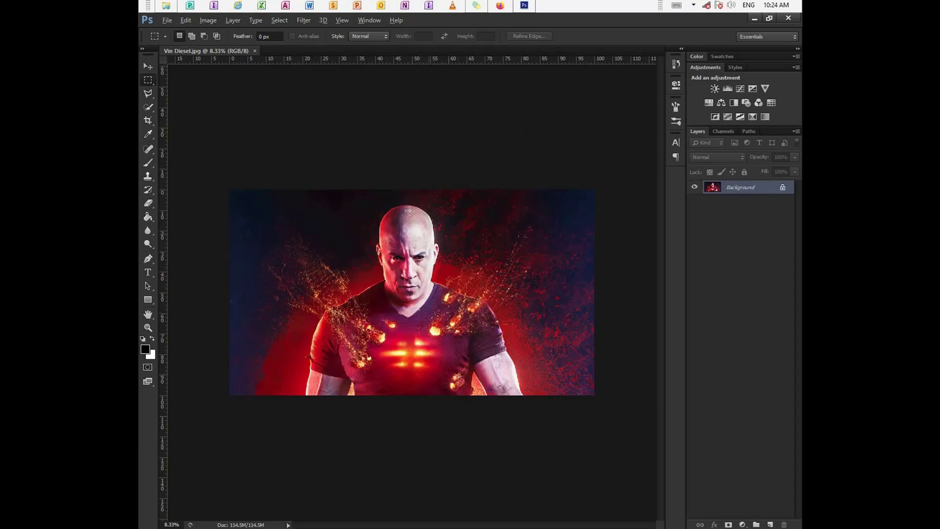
- Activate the Quick Selection tool for selecting the man in the photo
{"action": "scroll", "coordinate": [400, 267], "scroll_direction": "up", "scroll_amount": 3}
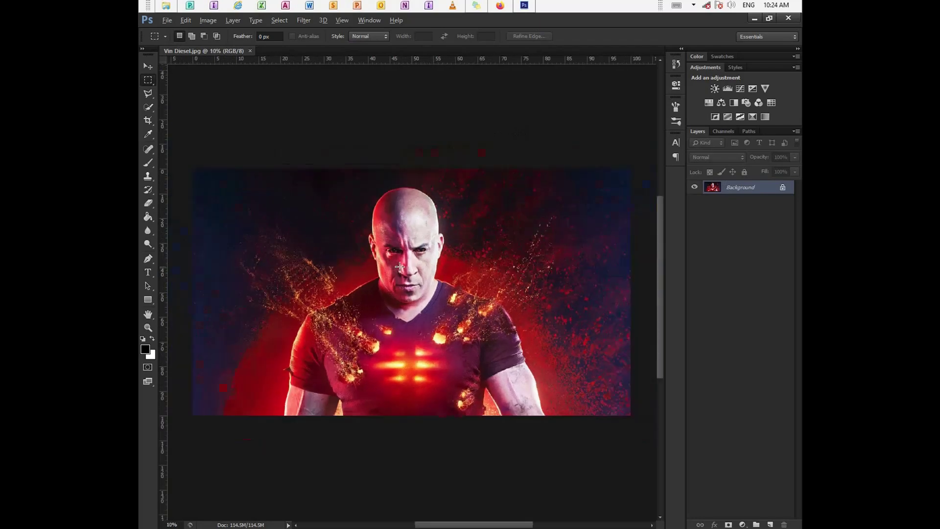
{"action": "scroll", "coordinate": [400, 266], "scroll_direction": "up", "scroll_amount": 2}
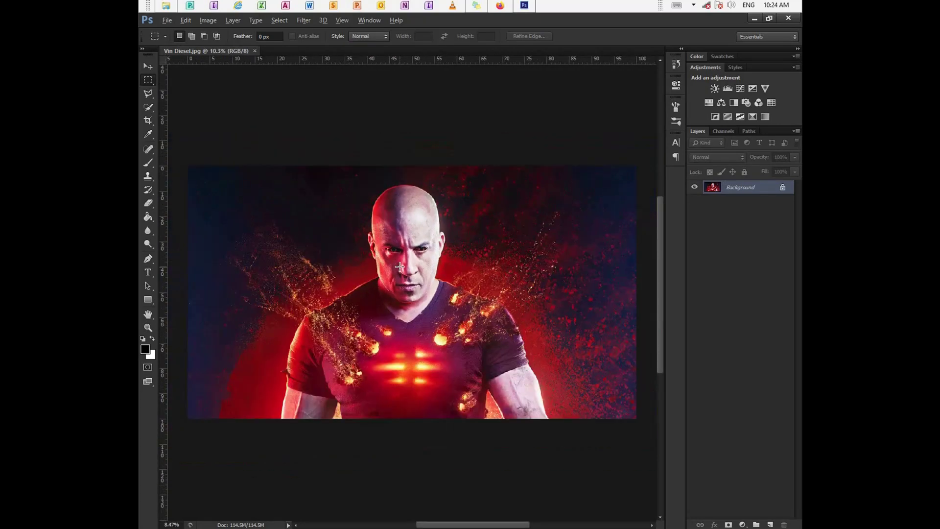
{"action": "scroll", "coordinate": [399, 266], "scroll_direction": "up", "scroll_amount": 3}
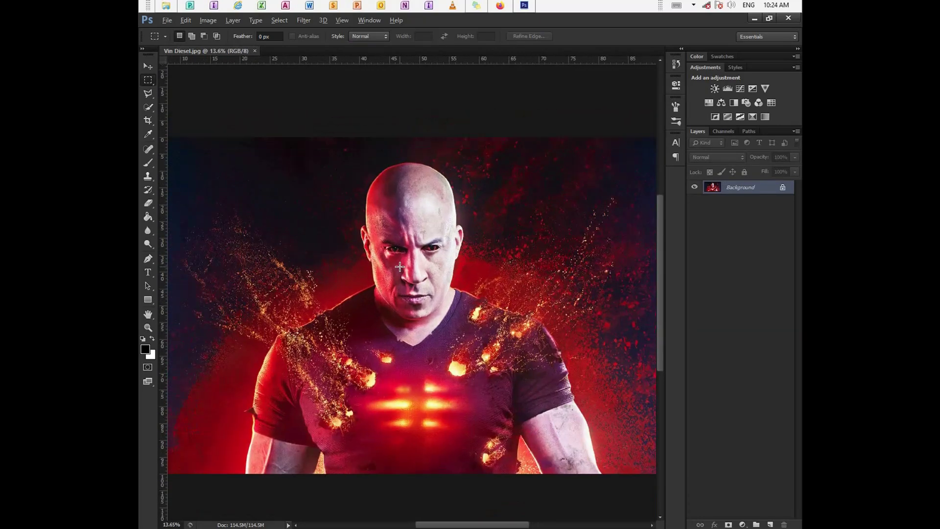
{"action": "scroll", "coordinate": [400, 267], "scroll_direction": "up", "scroll_amount": 3}
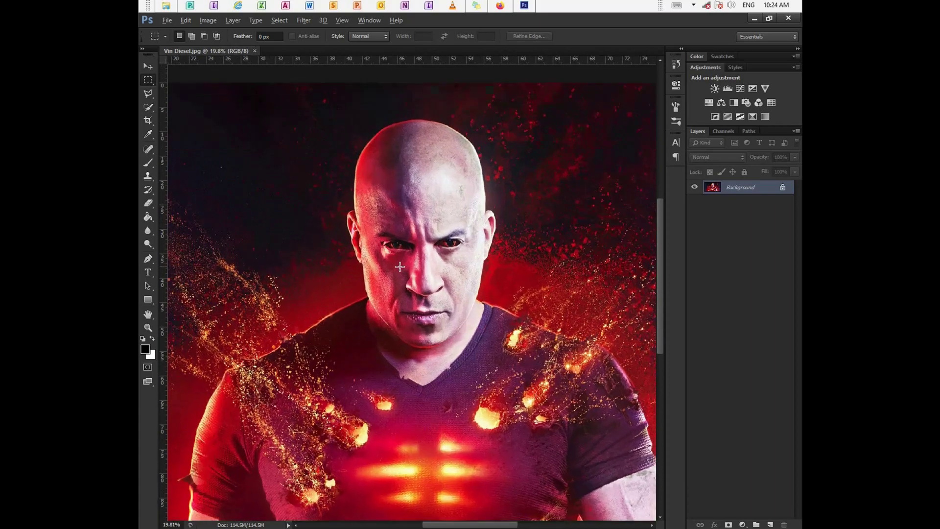
{"action": "scroll", "coordinate": [388, 260], "scroll_direction": "down", "scroll_amount": 3}
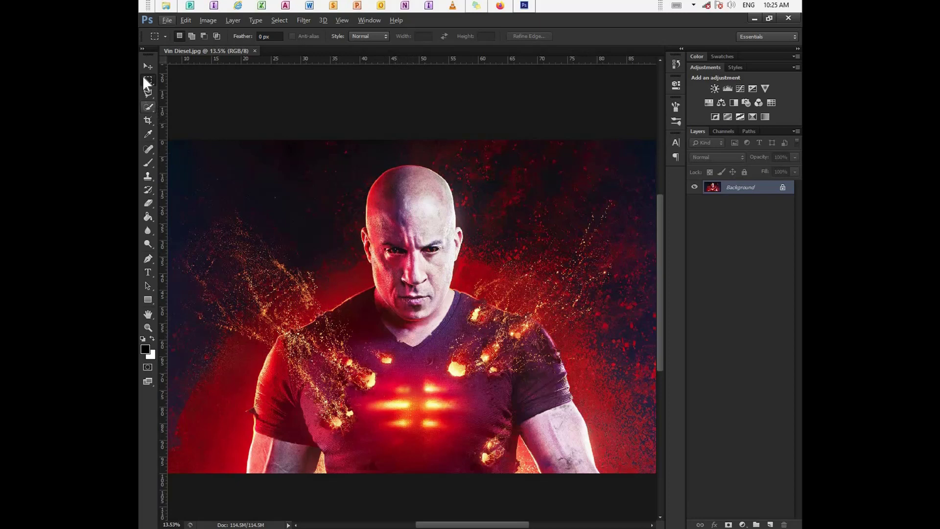
{"action": "left_click", "coordinate": [146, 108]}
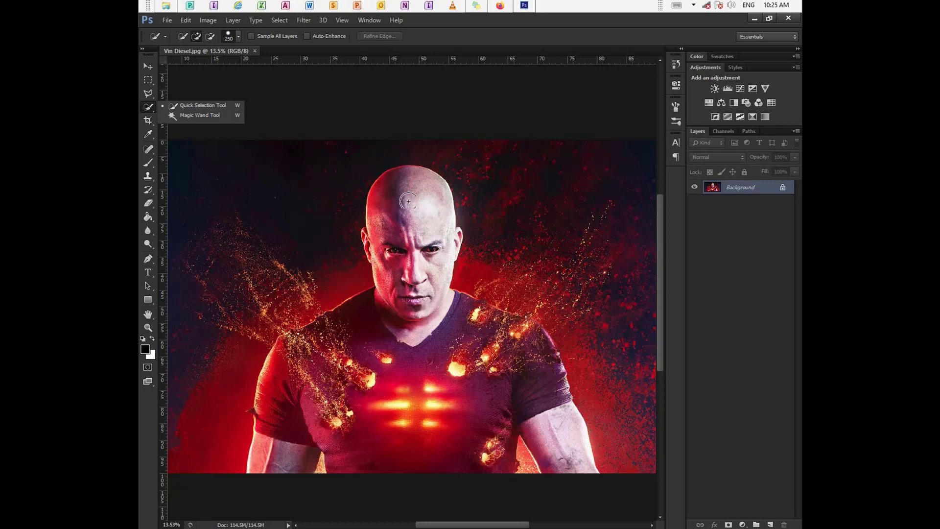
- Try out larger and smaller brush sizes for the Quick Selection tool
{"action": "key", "text": "bracketright"}
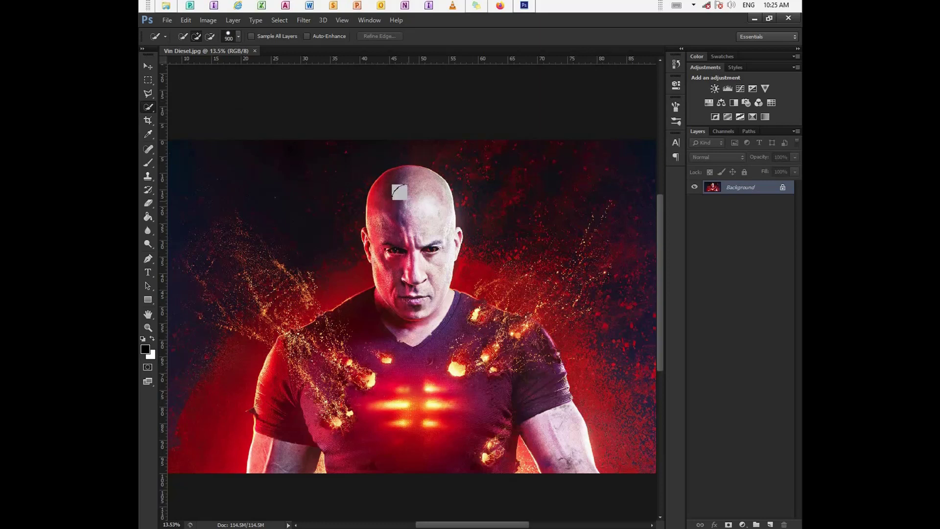
{"action": "key", "text": "bracketleft"}
{"action": "key", "text": "bracketleft"}
{"action": "key", "text": "bracketleft"}
{"action": "key", "text": "bracketleft"}
{"action": "key", "text": "bracketleft"}
{"action": "key", "text": "bracketleft"}
{"action": "key", "text": "bracketleft"}
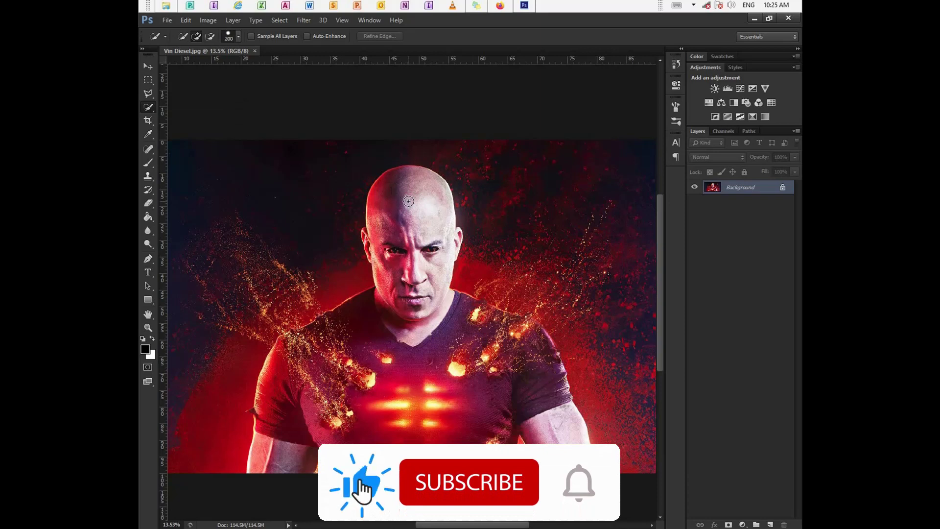
{"action": "key", "text": "bracketright"}
{"action": "key", "text": "bracketright"}
{"action": "key", "text": "bracketright"}
{"action": "key", "text": "bracketright"}
{"action": "key", "text": "bracketright"}
{"action": "key", "text": "bracketright"}
{"action": "key", "text": "bracketright"}
{"action": "key", "text": "bracketright"}
{"action": "key", "text": "bracketright"}
{"action": "key", "text": "bracketright"}
{"action": "key", "text": "bracketright"}
{"action": "key", "text": "bracketright"}
{"action": "key", "text": "bracketright"}
{"action": "key", "text": "bracketright"}
{"action": "key", "text": "bracketright"}
{"action": "key", "text": "bracketright"}
{"action": "key", "text": "bracketright"}
{"action": "key", "text": "bracketright"}
{"action": "key", "text": "bracketright"}
{"action": "key", "text": "bracketright"}
{"action": "key", "text": "bracketright"}
{"action": "key", "text": "bracketright"}
{"action": "key", "text": "bracketright"}
{"action": "key", "text": "bracketright"}
{"action": "key", "text": "bracketright"}
{"action": "key", "text": "bracketright"}
{"action": "key", "text": "bracketright"}
{"action": "key", "text": "bracketright"}
{"action": "key", "text": "bracketright"}
{"action": "key", "text": "bracketright"}
{"action": "key", "text": "bracketright"}
{"action": "key", "text": "bracketright"}
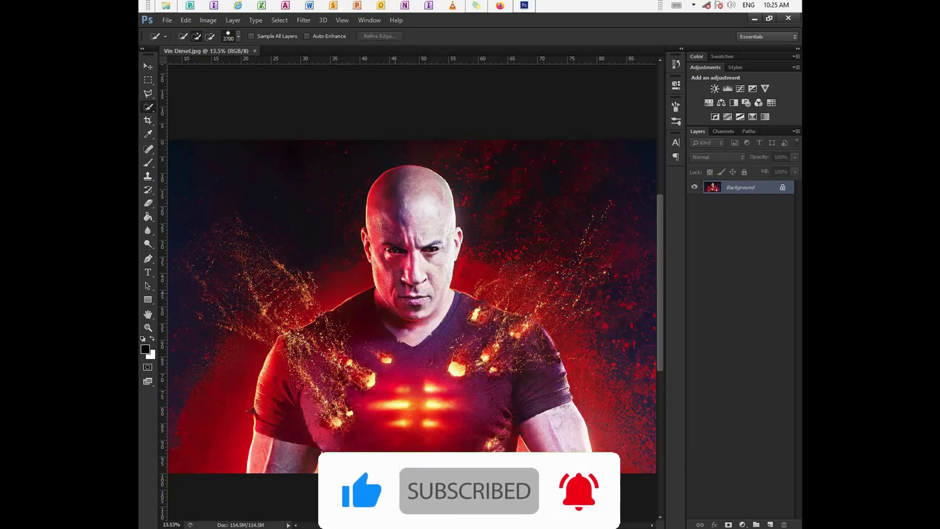
{"action": "key", "text": "bracketleft"}
{"action": "key", "text": "bracketleft"}
{"action": "key", "text": "bracketleft"}
{"action": "key", "text": "bracketleft"}
{"action": "key", "text": "bracketleft"}
{"action": "key", "text": "bracketleft"}
{"action": "key", "text": "bracketleft"}
{"action": "key", "text": "bracketleft"}
{"action": "key", "text": "bracketleft"}
{"action": "key", "text": "bracketleft"}
{"action": "key", "text": "bracketleft"}
{"action": "key", "text": "bracketleft"}
{"action": "key", "text": "bracketleft"}
{"action": "key", "text": "bracketleft"}
{"action": "key", "text": "bracketleft"}
{"action": "key", "text": "bracketleft"}
{"action": "key", "text": "bracketleft"}
{"action": "key", "text": "bracketleft"}
{"action": "key", "text": "bracketleft"}
{"action": "key", "text": "bracketleft"}
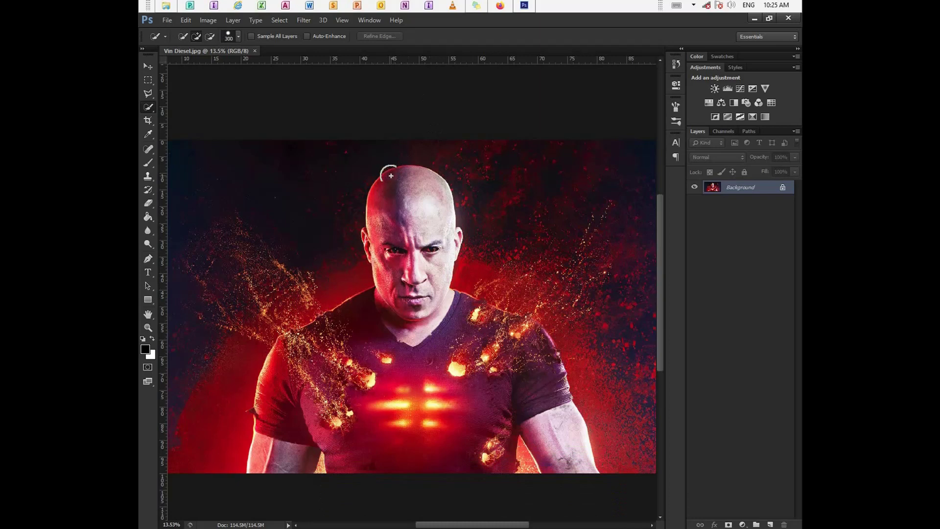
- Start a new quick selection with a 175 px brush and select the man's head, torso and arms
{"action": "left_click", "coordinate": [181, 37]}
{"action": "key", "text": "bracketleft"}
{"action": "key", "text": "bracketleft"}
{"action": "key", "text": "bracketleft"}
{"action": "mouse_move", "coordinate": [371, 246]}
{"action": "left_mouse_down"}
{"action": "mouse_move", "coordinate": [395, 233]}
{"action": "mouse_move", "coordinate": [379, 214]}
{"action": "mouse_move", "coordinate": [405, 192]}
{"action": "mouse_move", "coordinate": [388, 197]}
{"action": "mouse_move", "coordinate": [416, 198]}
{"action": "mouse_move", "coordinate": [443, 240]}
{"action": "mouse_move", "coordinate": [396, 295]}
{"action": "mouse_move", "coordinate": [429, 341]}
{"action": "mouse_move", "coordinate": [452, 313]}
{"action": "mouse_move", "coordinate": [501, 328]}
{"action": "mouse_move", "coordinate": [493, 315]}
{"action": "mouse_move", "coordinate": [500, 343]}
{"action": "mouse_move", "coordinate": [509, 335]}
{"action": "mouse_move", "coordinate": [540, 363]}
{"action": "mouse_move", "coordinate": [542, 351]}
{"action": "mouse_move", "coordinate": [529, 366]}
{"action": "mouse_move", "coordinate": [455, 342]}
{"action": "mouse_move", "coordinate": [385, 374]}
{"action": "mouse_move", "coordinate": [452, 326]}
{"action": "mouse_move", "coordinate": [404, 319]}
{"action": "mouse_move", "coordinate": [358, 333]}
{"action": "mouse_move", "coordinate": [330, 374]}
{"action": "mouse_move", "coordinate": [352, 364]}
{"action": "mouse_move", "coordinate": [284, 350]}
{"action": "mouse_move", "coordinate": [327, 363]}
{"action": "mouse_move", "coordinate": [299, 371]}
{"action": "mouse_move", "coordinate": [429, 374]}
{"action": "mouse_move", "coordinate": [480, 407]}
{"action": "mouse_move", "coordinate": [543, 421]}
{"action": "mouse_move", "coordinate": [499, 423]}
{"action": "mouse_move", "coordinate": [557, 423]}
{"action": "mouse_move", "coordinate": [529, 409]}
{"action": "mouse_move", "coordinate": [558, 448]}
{"action": "mouse_move", "coordinate": [472, 463]}
{"action": "mouse_move", "coordinate": [425, 418]}
{"action": "mouse_move", "coordinate": [315, 426]}
{"action": "mouse_move", "coordinate": [310, 399]}
{"action": "mouse_move", "coordinate": [319, 400]}
{"action": "mouse_move", "coordinate": [264, 451]}
{"action": "mouse_move", "coordinate": [302, 433]}
{"action": "mouse_move", "coordinate": [248, 452]}
{"action": "mouse_move", "coordinate": [328, 434]}
{"action": "left_mouse_up"}
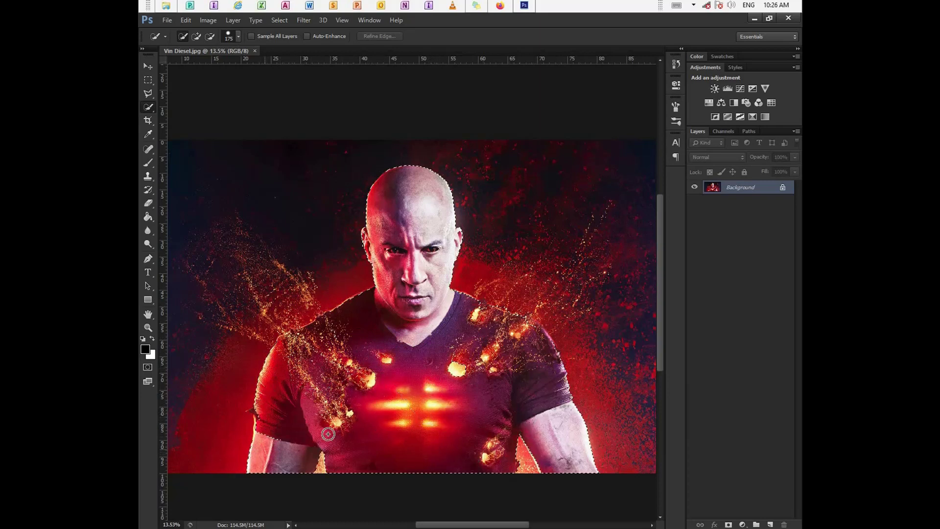
- Adjust the selection edge around the man's jaw and neck on the red-lit side of his face
{"action": "left_click", "coordinate": [386, 263]}
{"action": "left_click_drag", "start_coordinate": [386, 263], "coordinate": [391, 271]}
{"action": "left_click_drag", "start_coordinate": [391, 272], "coordinate": [390, 272]}
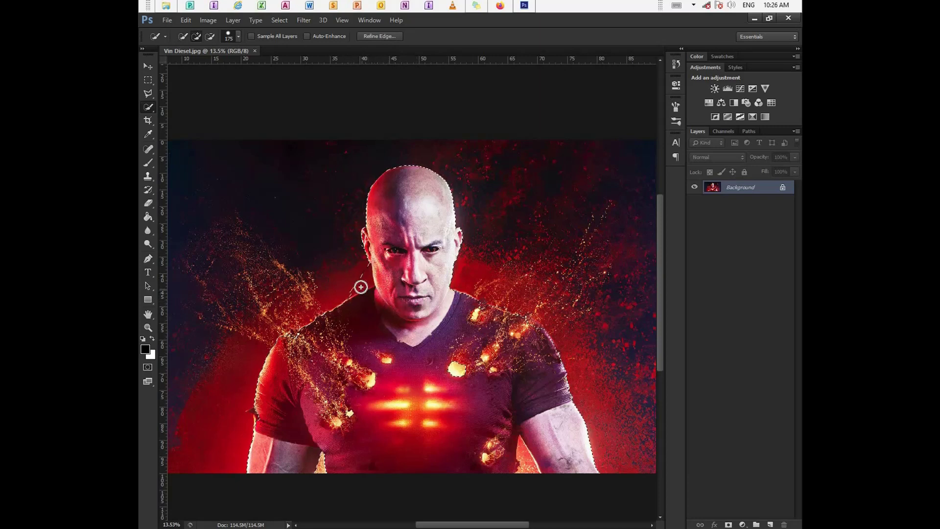
{"action": "left_click", "coordinate": [398, 307]}
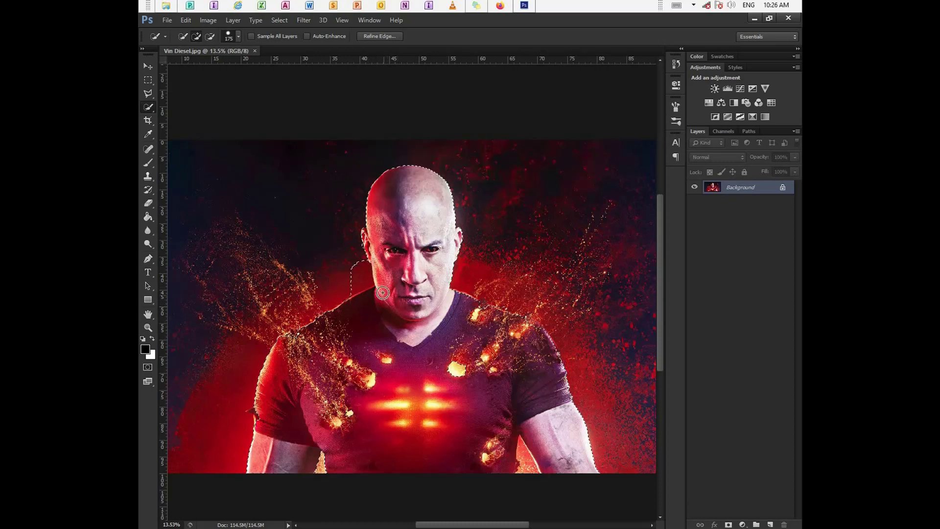
{"action": "left_click", "coordinate": [383, 292]}
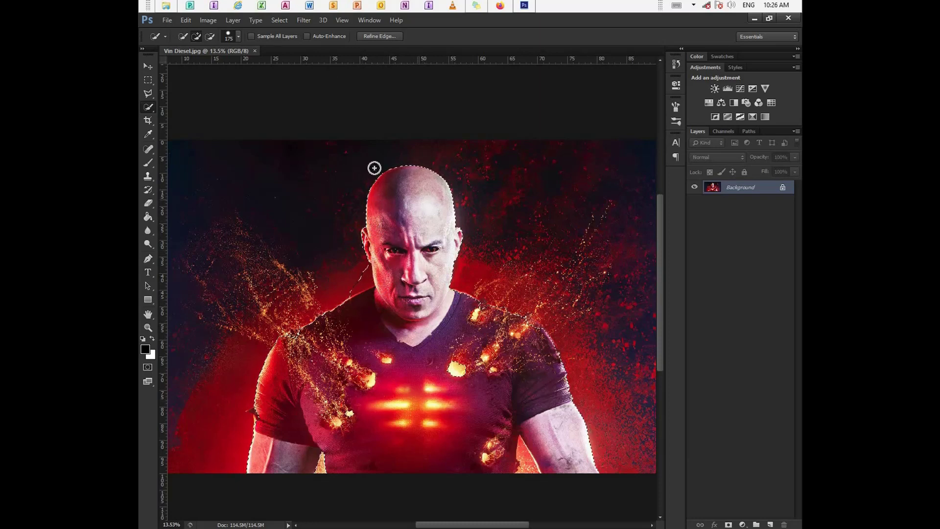
{"action": "scroll", "coordinate": [400, 217], "scroll_direction": "up", "scroll_amount": 10}
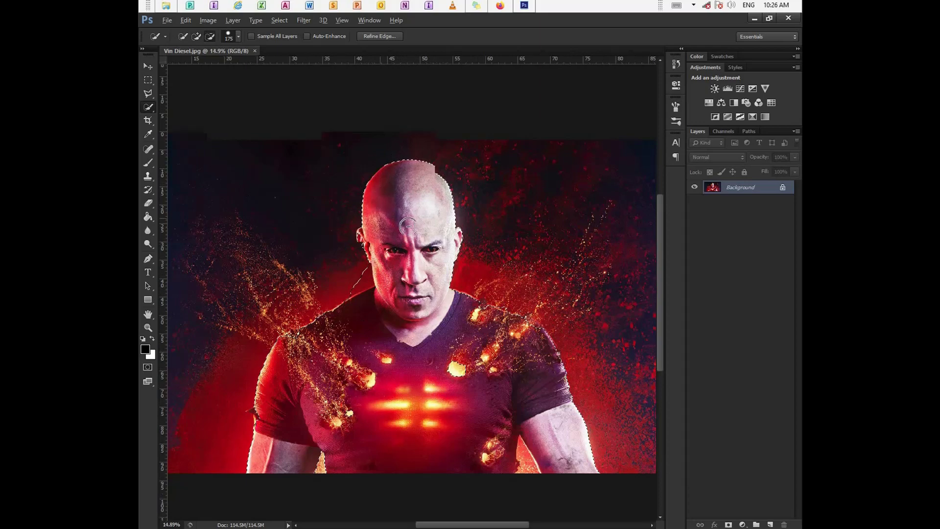
{"action": "scroll", "coordinate": [521, 217], "scroll_direction": "up", "scroll_amount": 6}
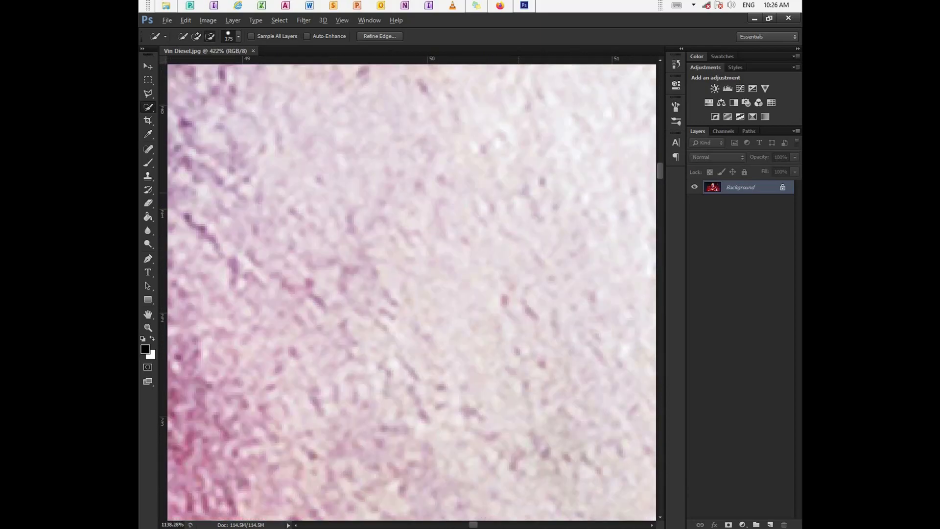
{"action": "scroll", "coordinate": [302, 244], "scroll_direction": "up", "scroll_amount": 5}
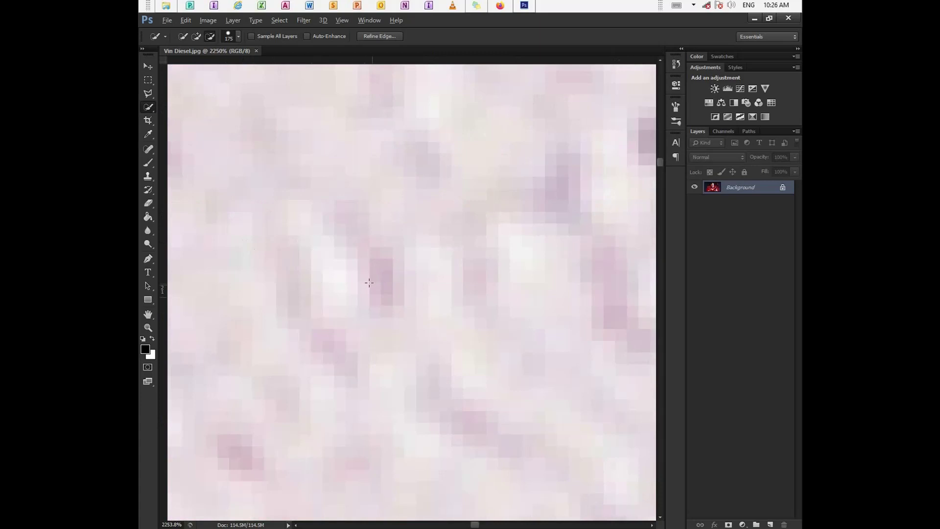
{"action": "scroll", "coordinate": [409, 215], "scroll_direction": "down", "scroll_amount": 3}
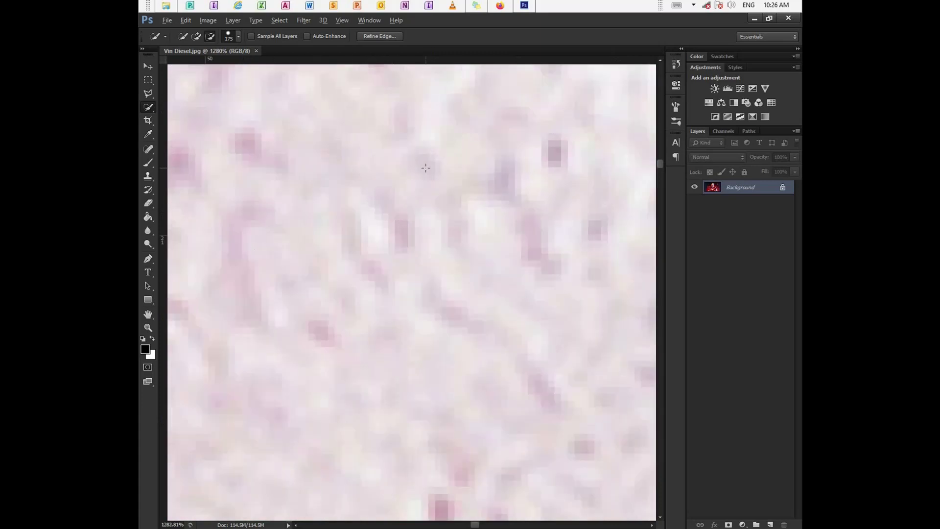
{"action": "scroll", "coordinate": [412, 291], "scroll_direction": "down", "scroll_amount": 2}
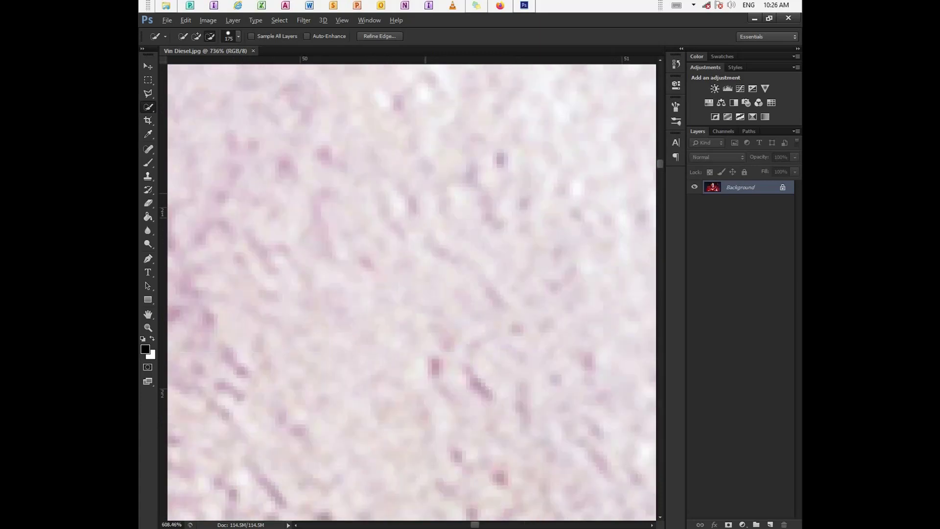
{"action": "scroll", "coordinate": [425, 237], "scroll_direction": "down", "scroll_amount": 15}
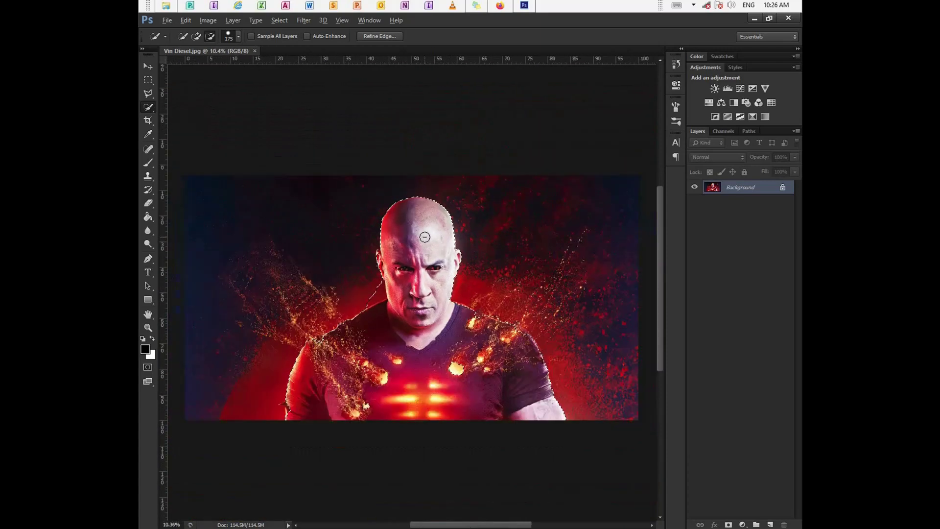
{"action": "scroll", "coordinate": [425, 238], "scroll_direction": "up", "scroll_amount": 1}
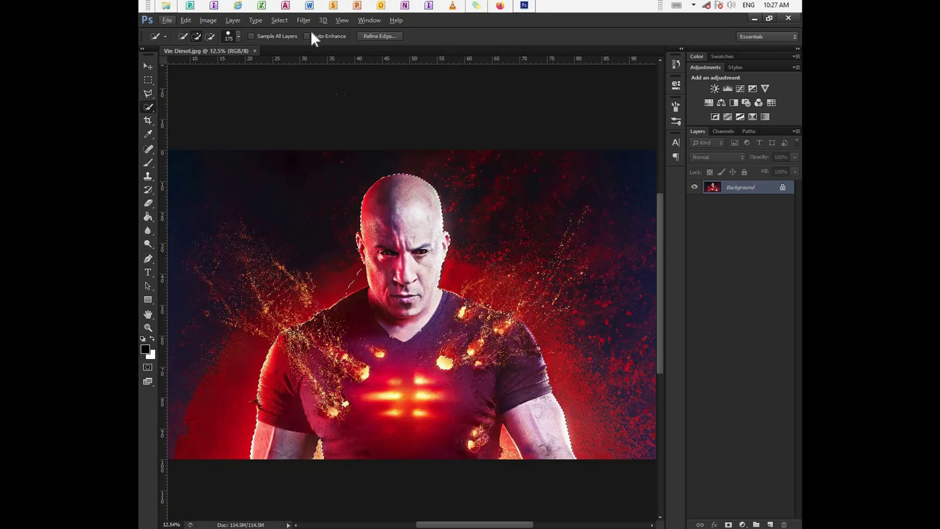
- Expand the selection around the man by 20 pixels
{"action": "left_click", "coordinate": [290, 19]}
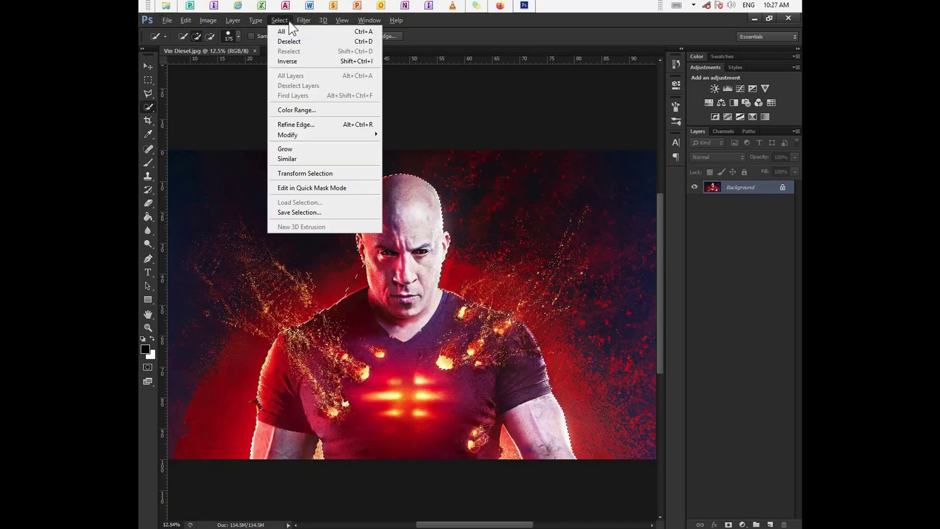
{"action": "mouse_move", "coordinate": [319, 136]}
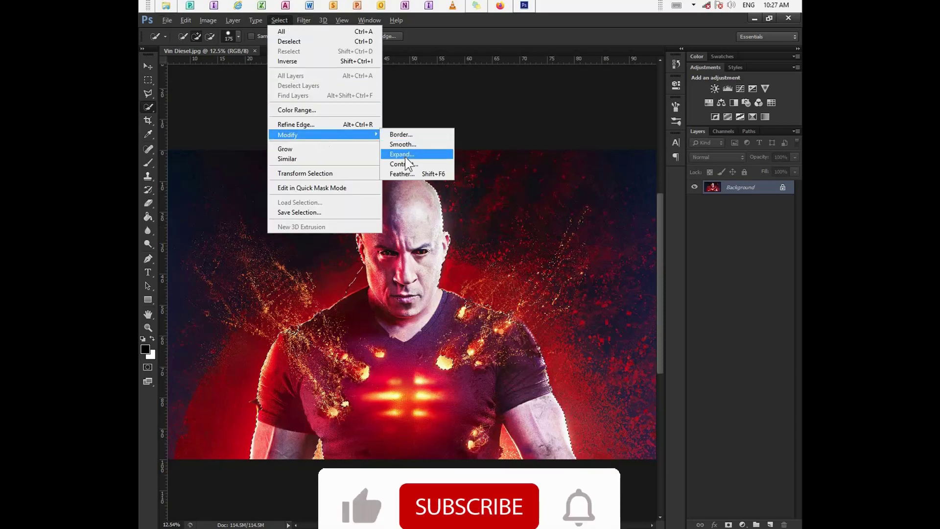
{"action": "left_click", "coordinate": [413, 155]}
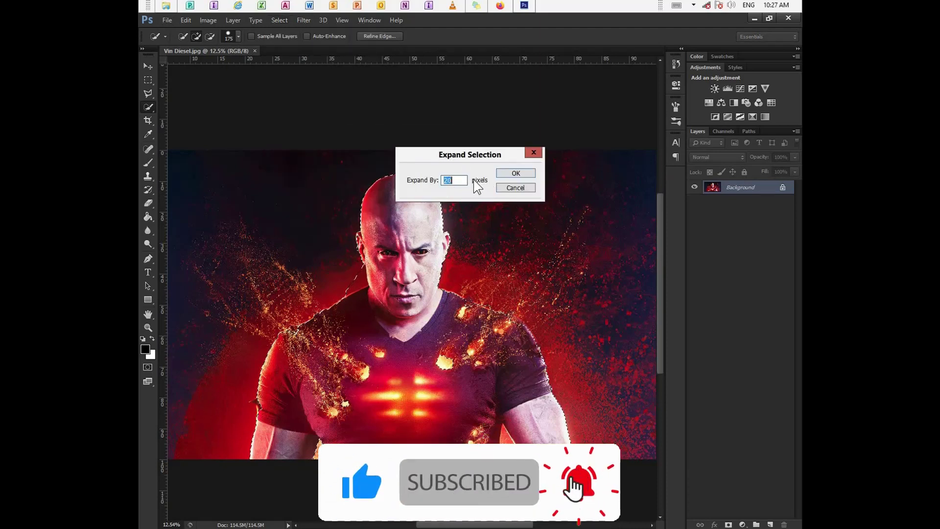
{"action": "left_click", "coordinate": [516, 173]}
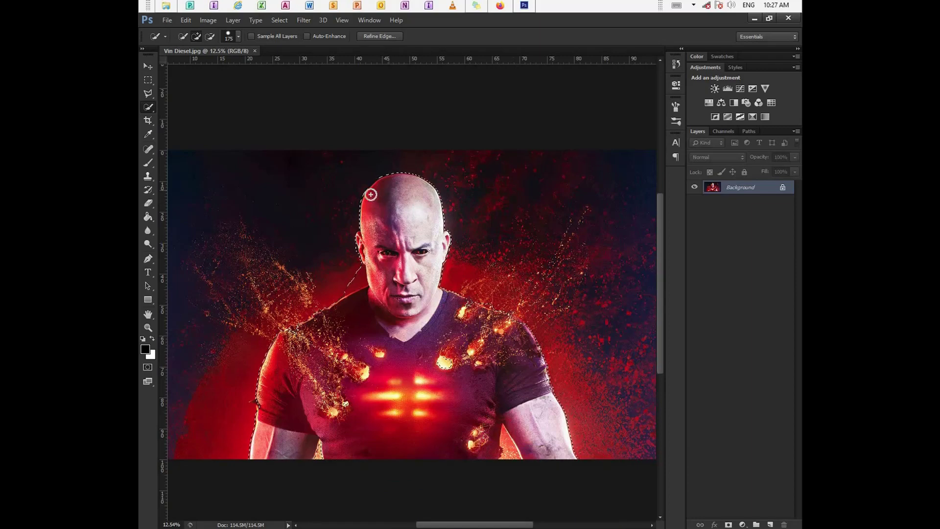
- Switch to the Move tool and copy the selected man onto a new layer
{"action": "scroll", "coordinate": [381, 189], "scroll_direction": "up", "scroll_amount": 5}
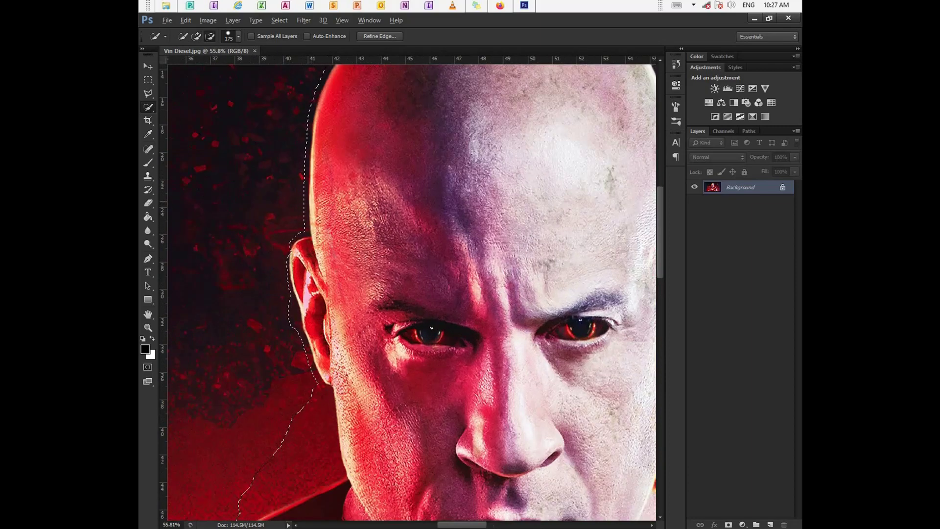
{"action": "scroll", "coordinate": [334, 218], "scroll_direction": "down", "scroll_amount": 5}
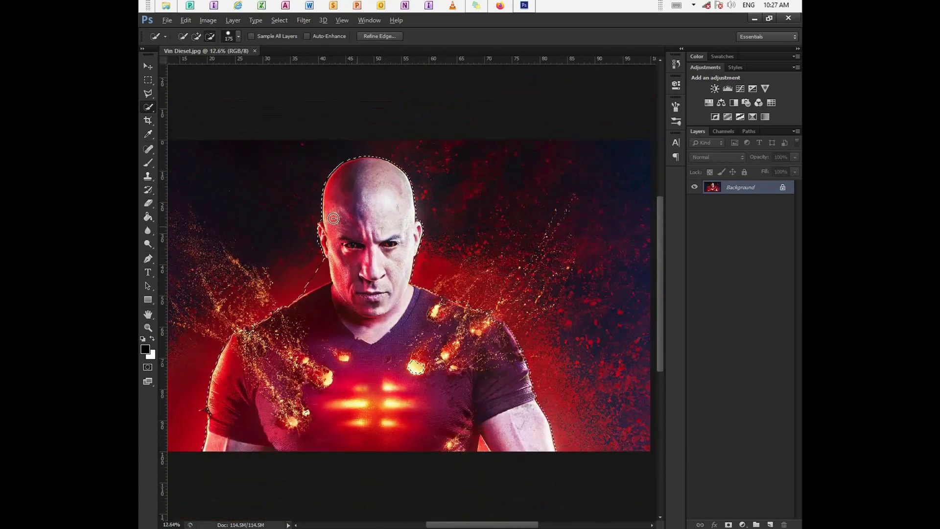
{"action": "scroll", "coordinate": [334, 219], "scroll_direction": "down", "scroll_amount": 2}
{"action": "scroll", "coordinate": [401, 213], "scroll_direction": "up", "scroll_amount": 3}
{"action": "scroll", "coordinate": [401, 213], "scroll_direction": "up", "scroll_amount": 1}
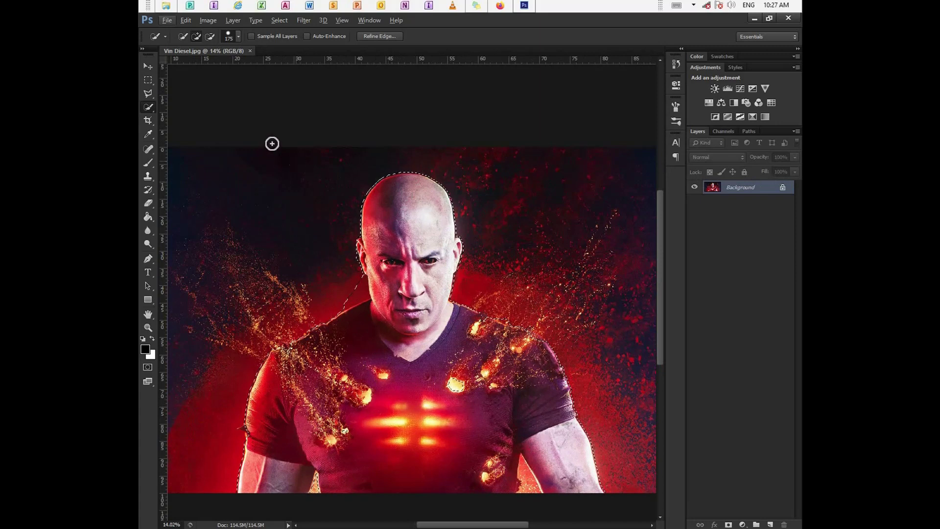
{"action": "left_click", "coordinate": [147, 67]}
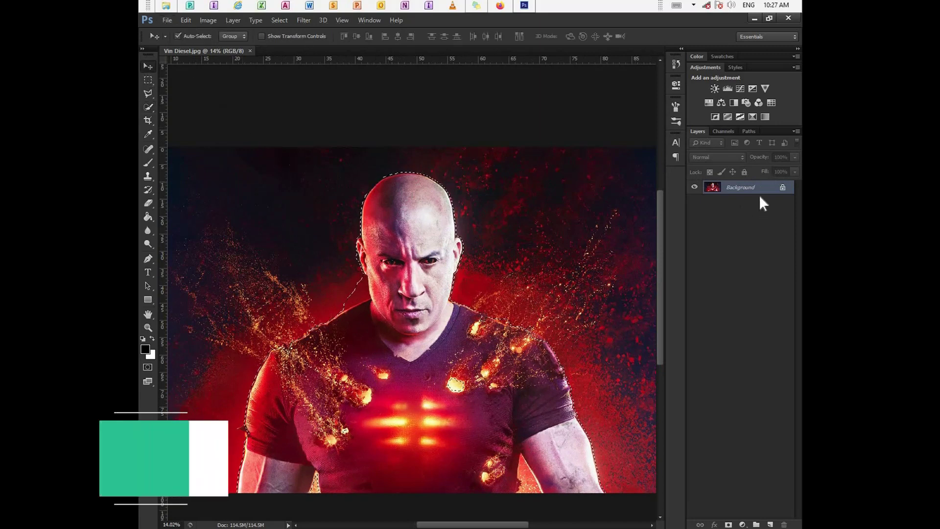
{"action": "key", "text": "ctrl+j"}
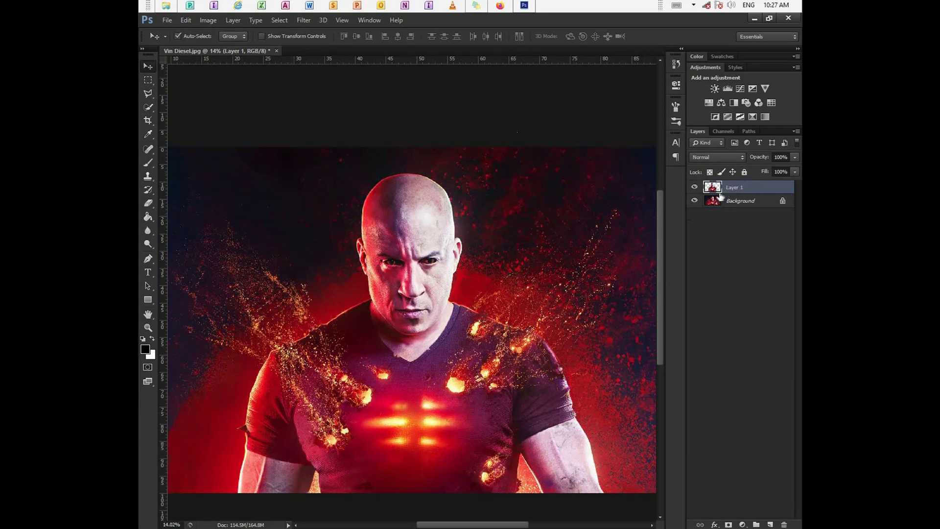
- Load the outline of the man's cutout layer as a selection and hide that layer
{"action": "mouse_move", "coordinate": [712, 187]}
{"action": "left_mouse_down"}
{"action": "mouse_move", "coordinate": [714, 195]}
{"action": "mouse_move", "coordinate": [704, 186]}
{"action": "mouse_move", "coordinate": [716, 193]}
{"action": "left_mouse_up"}
{"action": "left_click", "coordinate": [715, 191], "text": "ctrl"}
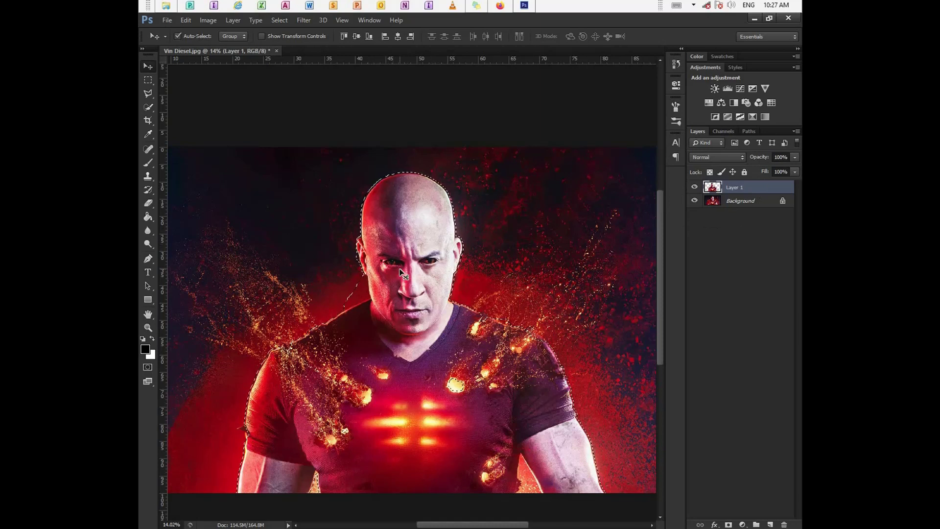
{"action": "left_click", "coordinate": [694, 189]}
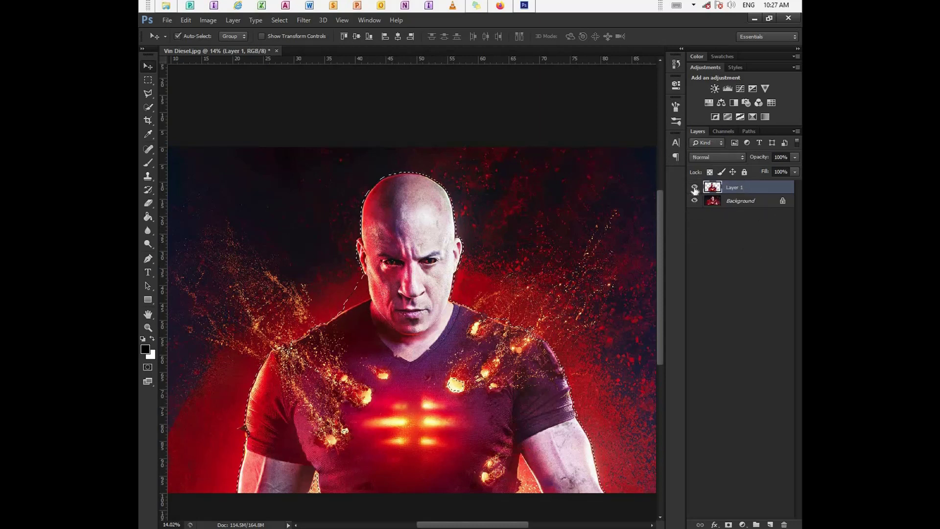
- Fill the man's selected area on the Background layer with Content-Aware at 100% opacity, deselect, and show his cutout layer
{"action": "left_click", "coordinate": [695, 189]}
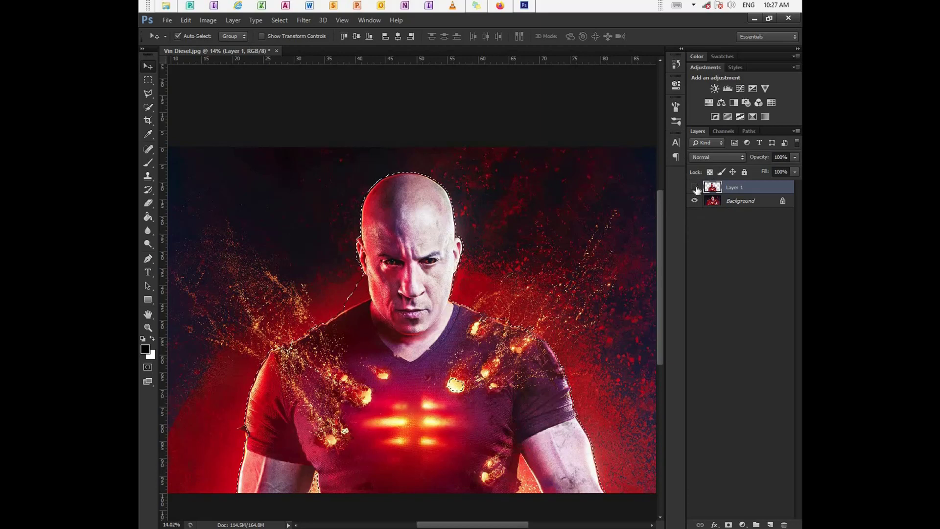
{"action": "left_click", "coordinate": [734, 207]}
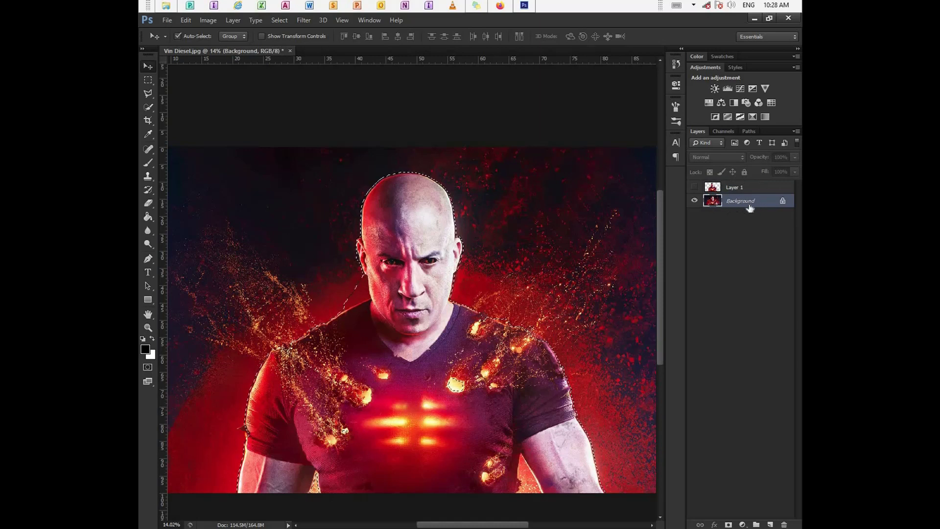
{"action": "key", "text": "i"}
{"action": "key", "text": "shift+F5"}
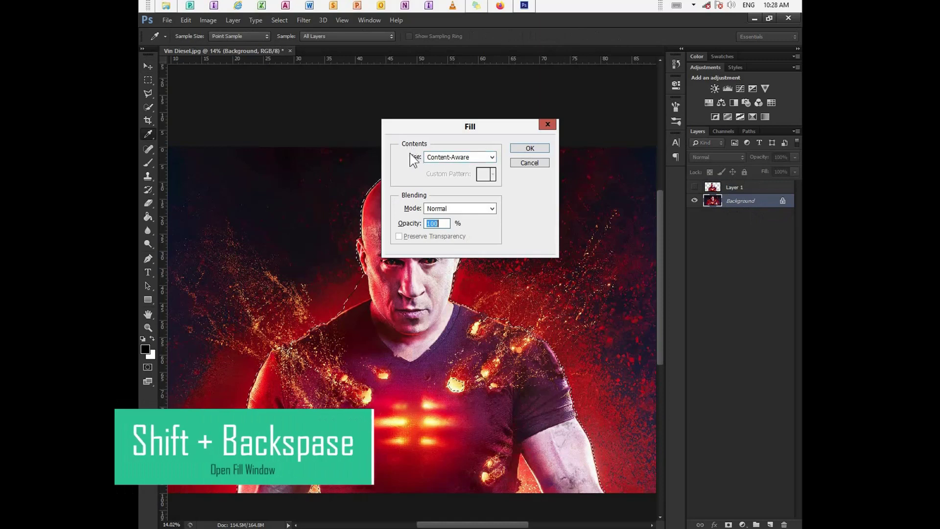
{"action": "left_click", "coordinate": [454, 157]}
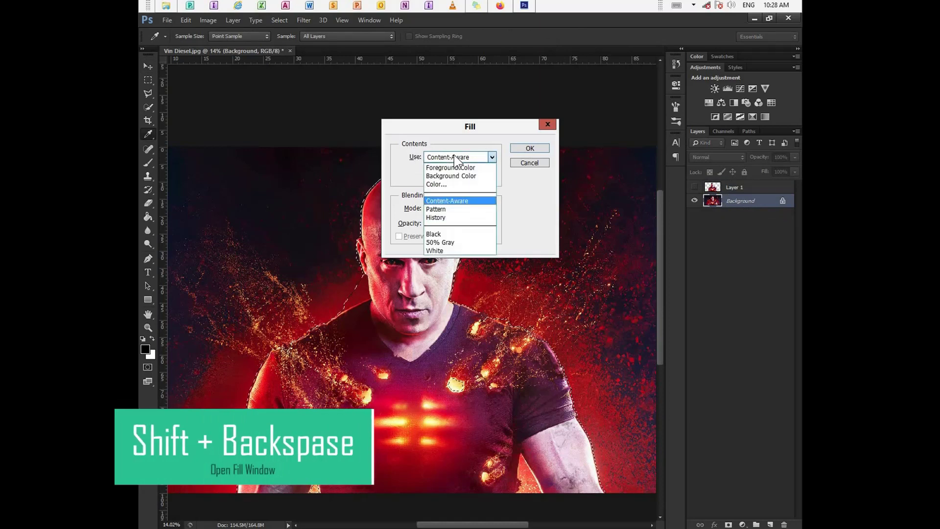
{"action": "left_click", "coordinate": [447, 201]}
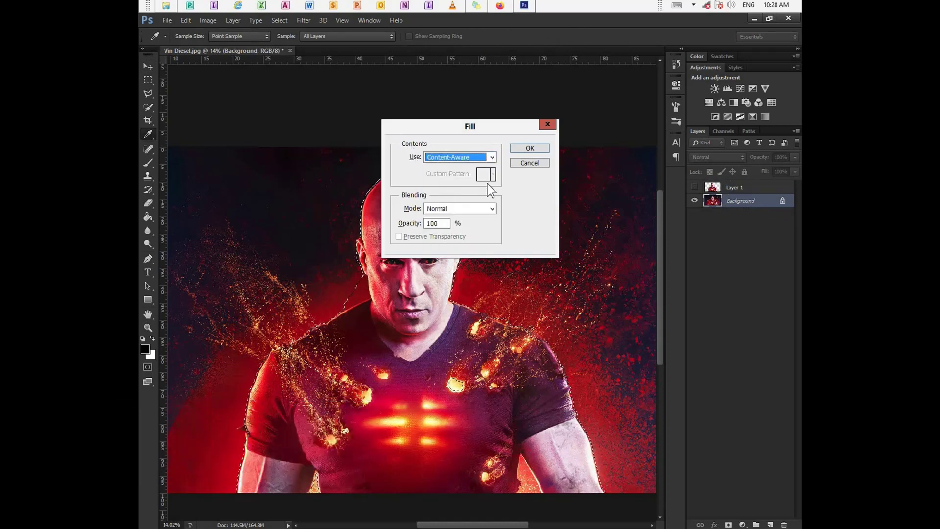
{"action": "left_click", "coordinate": [528, 149]}
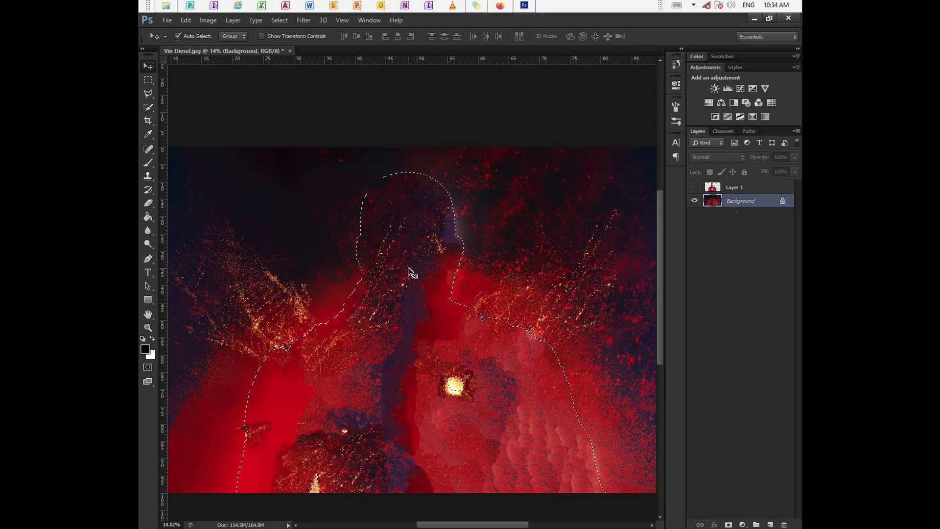
{"action": "key", "text": "ctrl+d"}
{"action": "left_click", "coordinate": [695, 187]}
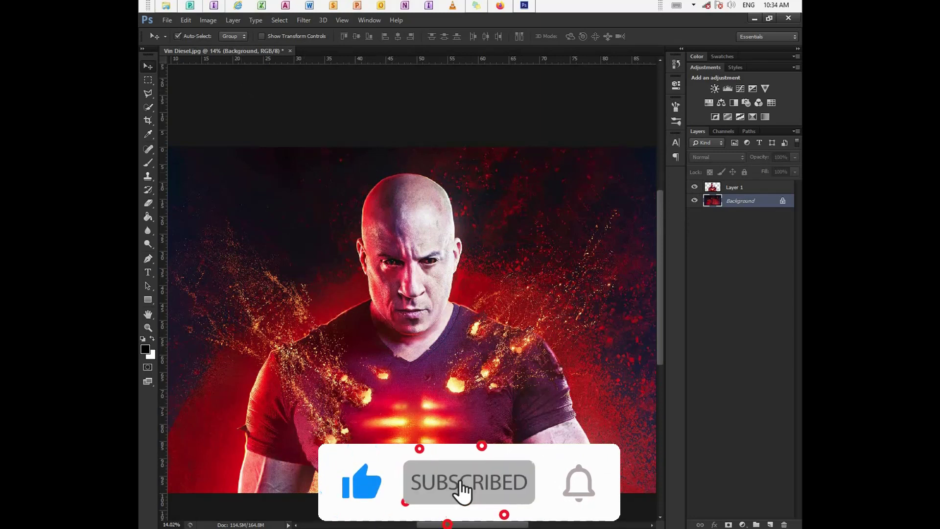
- Place the Brocken Pot image from the Photoshop tutorial 02 folder into the photo, beside the man's head
{"action": "mouse_move", "coordinate": [166, 6]}
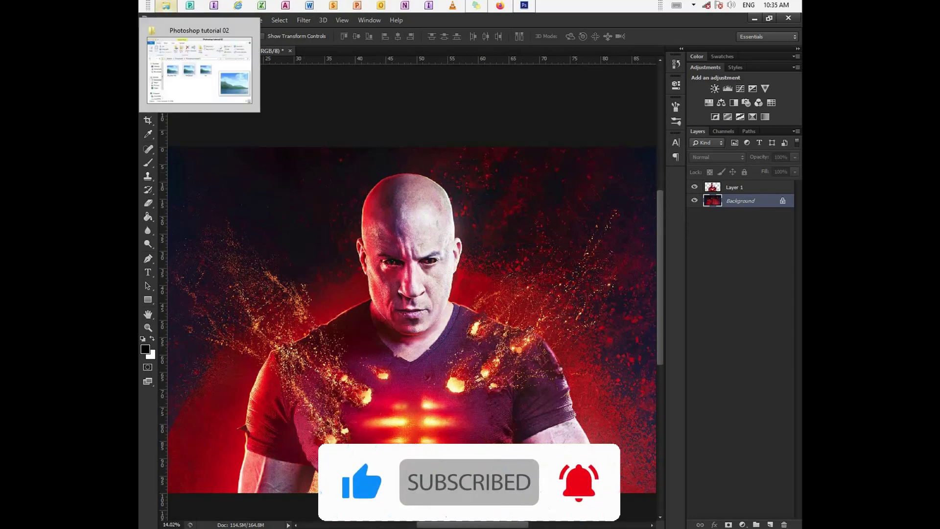
{"action": "left_click", "coordinate": [199, 69]}
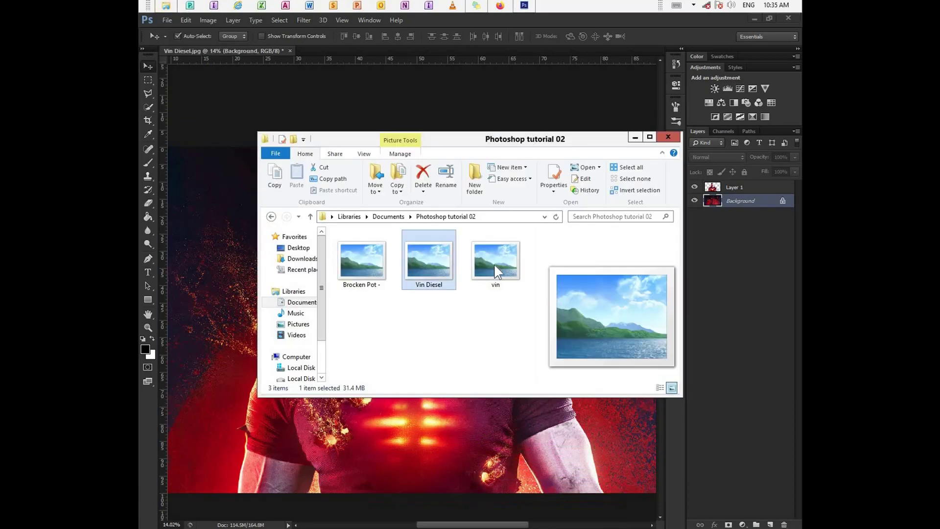
{"action": "left_click", "coordinate": [370, 275]}
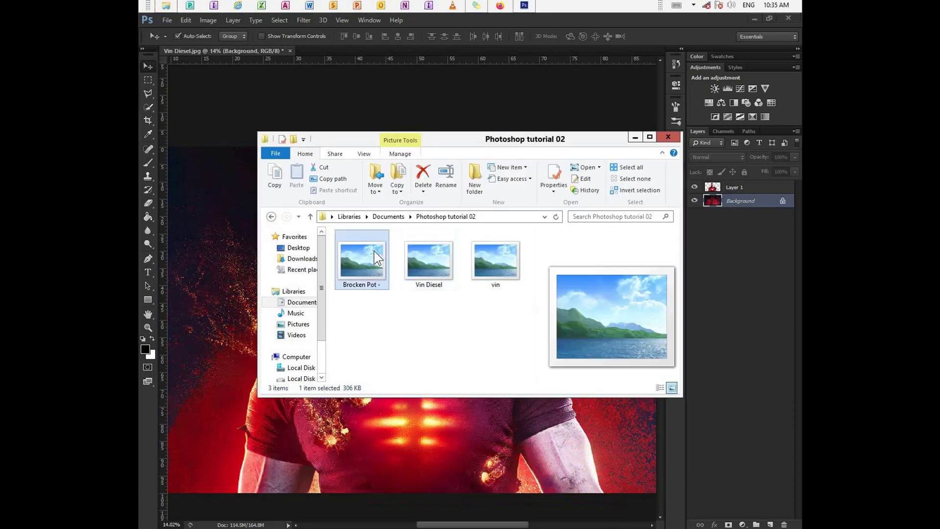
{"action": "left_click_drag", "start_coordinate": [370, 275], "coordinate": [190, 328]}
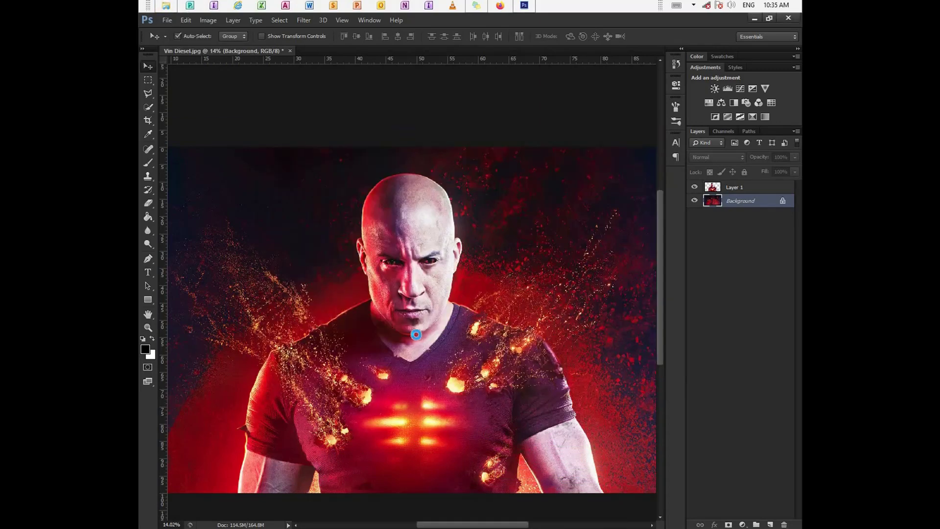
{"action": "left_click_drag", "start_coordinate": [430, 292], "coordinate": [566, 235]}
{"action": "key", "text": "Return"}
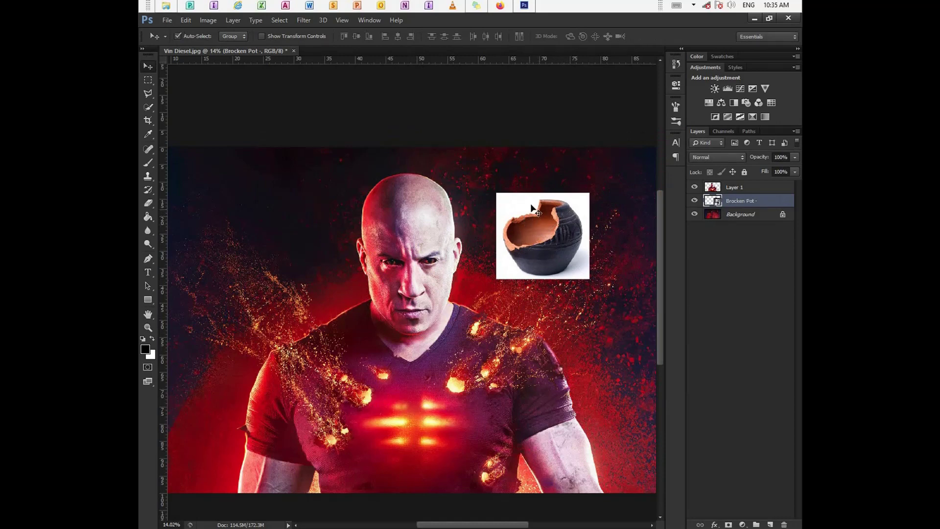
- Select the whole broken pot, including its inside, with the Quick Selection tool at brush size 90
{"action": "scroll", "coordinate": [545, 214], "scroll_direction": "up", "scroll_amount": 5}
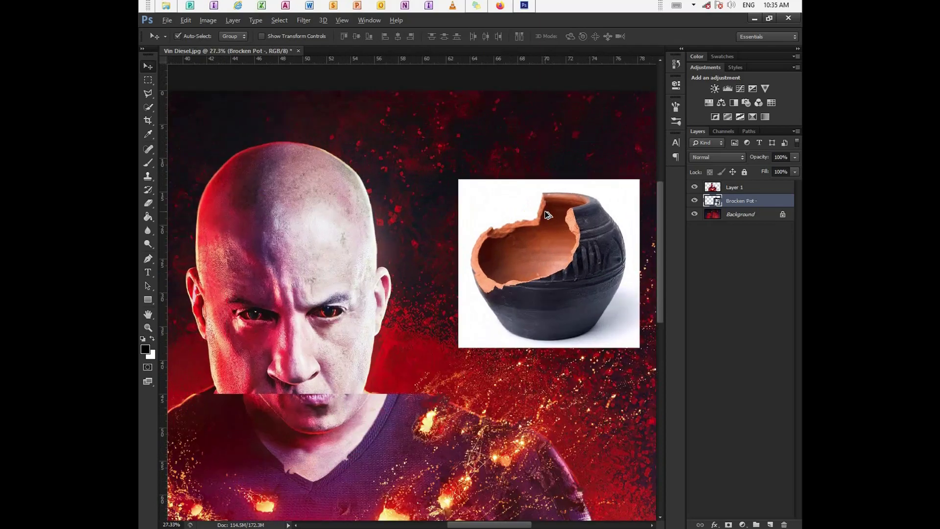
{"action": "scroll", "coordinate": [547, 214], "scroll_direction": "down", "scroll_amount": 1}
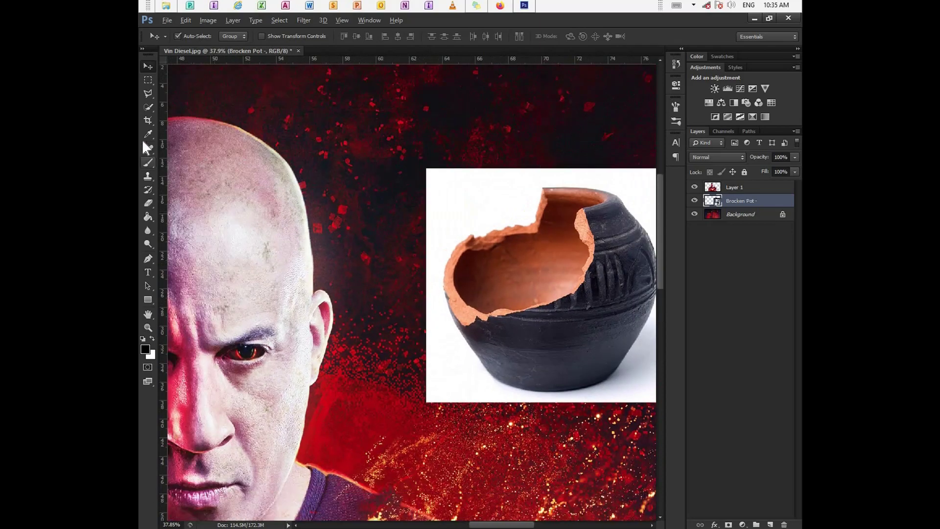
{"action": "left_click", "coordinate": [148, 107]}
{"action": "key", "text": "bracketleft"}
{"action": "key", "text": "bracketleft"}
{"action": "key", "text": "bracketleft"}
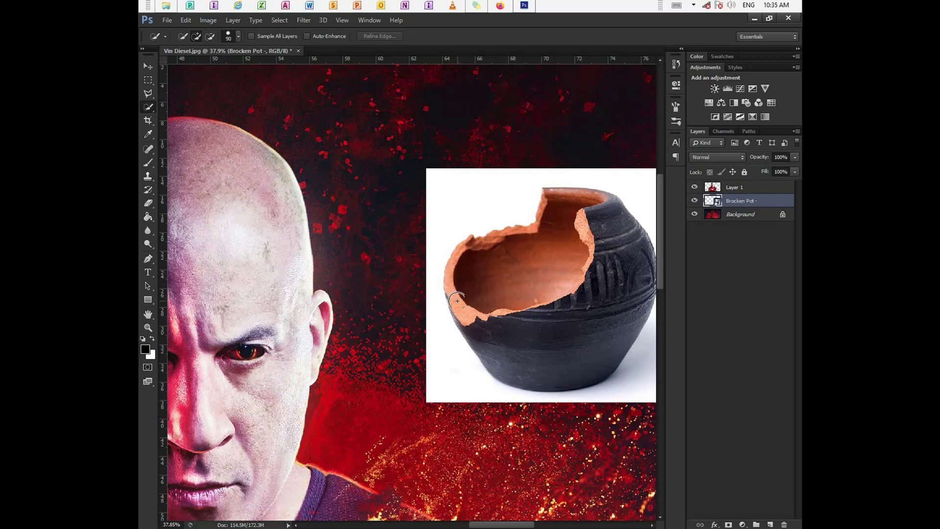
{"action": "mouse_move", "coordinate": [457, 309]}
{"action": "left_mouse_down"}
{"action": "mouse_move", "coordinate": [457, 276]}
{"action": "mouse_move", "coordinate": [477, 248]}
{"action": "mouse_move", "coordinate": [589, 243]}
{"action": "mouse_move", "coordinate": [594, 319]}
{"action": "mouse_move", "coordinate": [567, 300]}
{"action": "mouse_move", "coordinate": [564, 328]}
{"action": "mouse_move", "coordinate": [550, 327]}
{"action": "mouse_move", "coordinate": [569, 290]}
{"action": "mouse_move", "coordinate": [505, 304]}
{"action": "mouse_move", "coordinate": [564, 284]}
{"action": "left_mouse_up"}
{"action": "left_click_drag", "start_coordinate": [566, 234], "coordinate": [563, 240]}
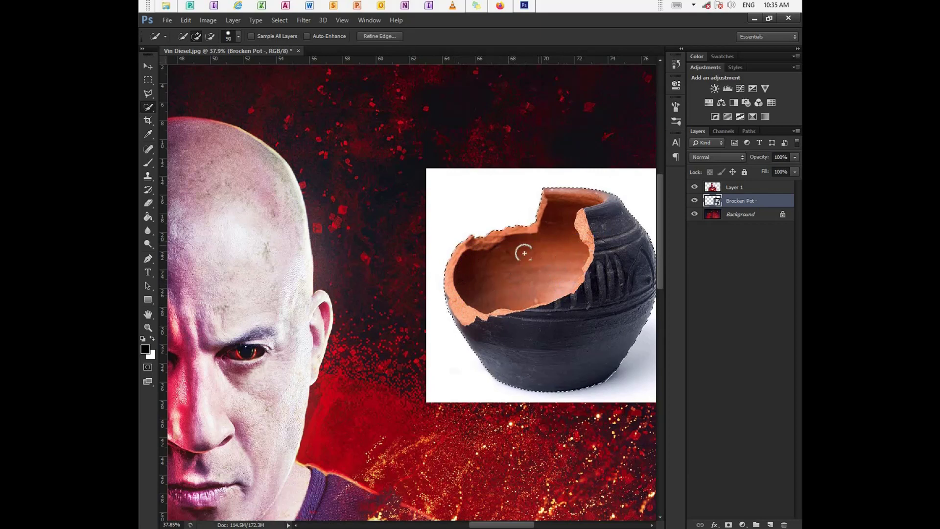
- Contract the pot selection by 1 pixel and use it as a layer mask on the Brocken Pot layer
{"action": "left_click", "coordinate": [279, 20]}
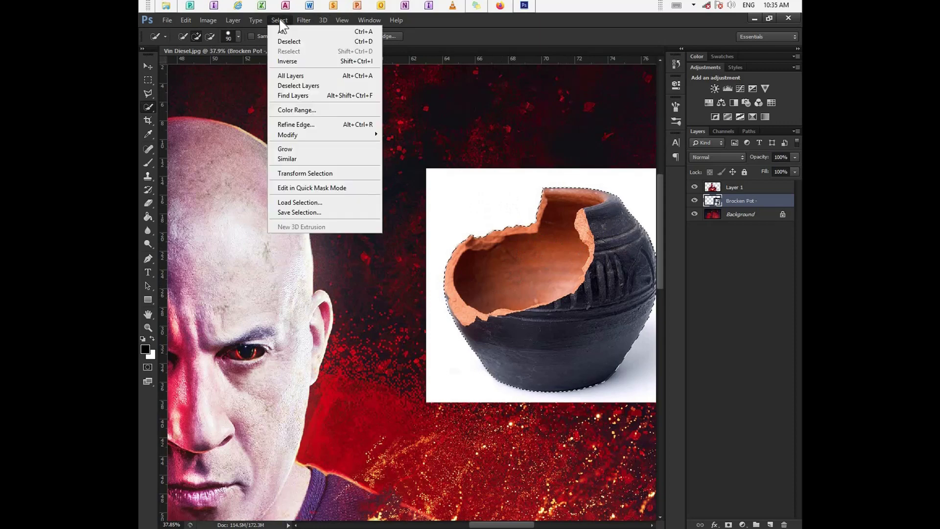
{"action": "mouse_move", "coordinate": [336, 135]}
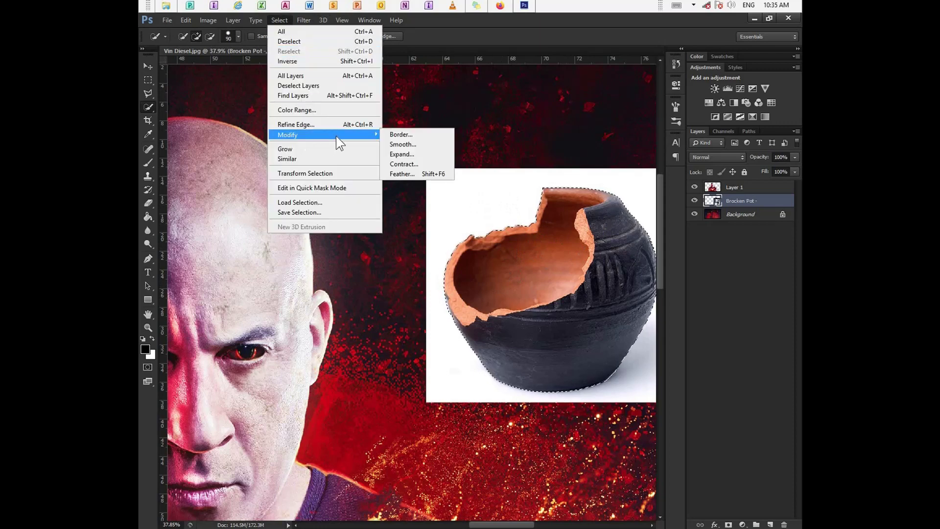
{"action": "left_click", "coordinate": [405, 164]}
{"action": "key", "text": "BackSpace"}
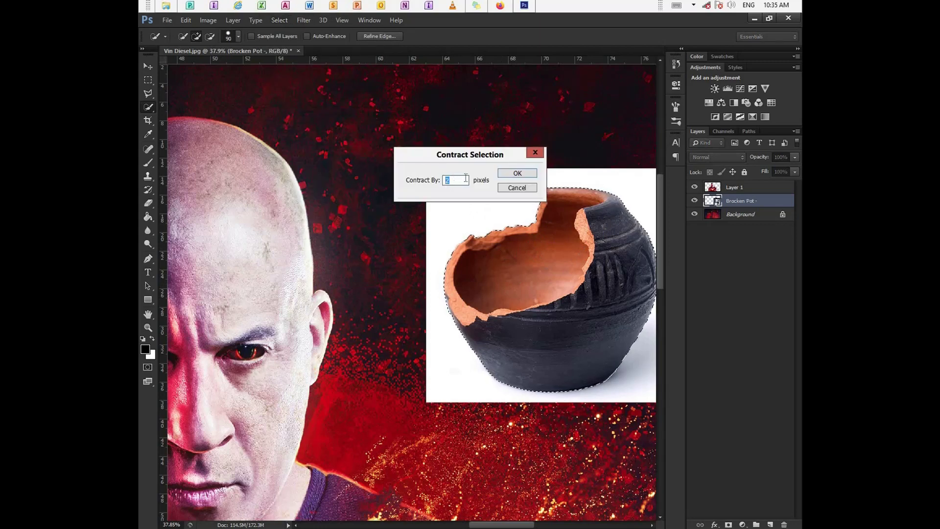
{"action": "type", "text": "1"}
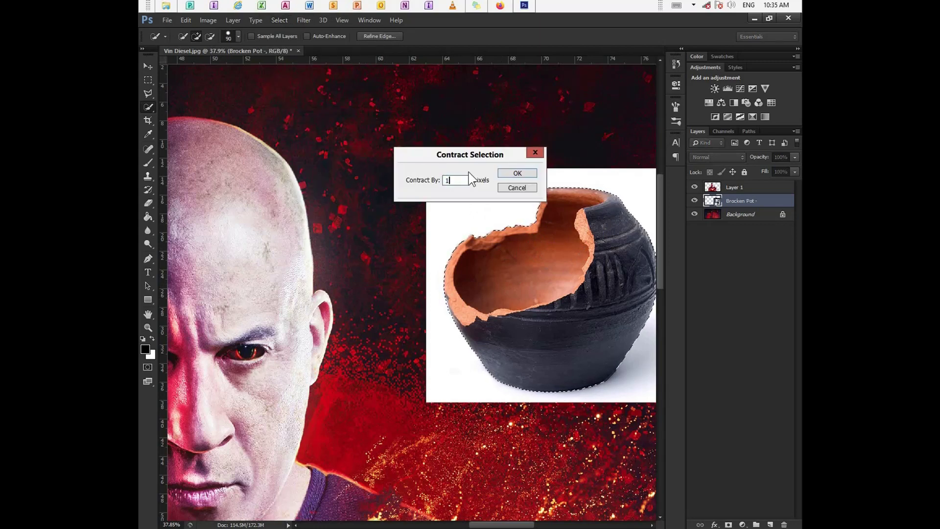
{"action": "left_click", "coordinate": [517, 174]}
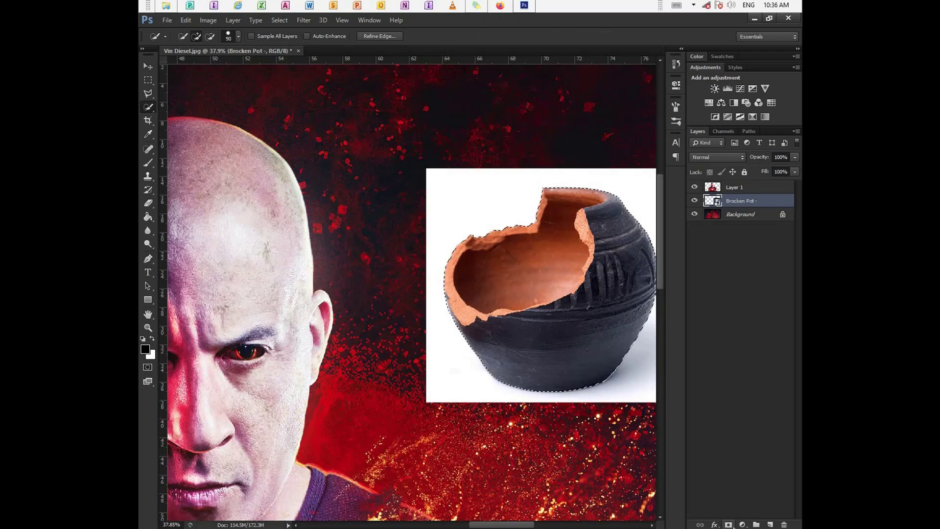
{"action": "left_click", "coordinate": [578, 526]}
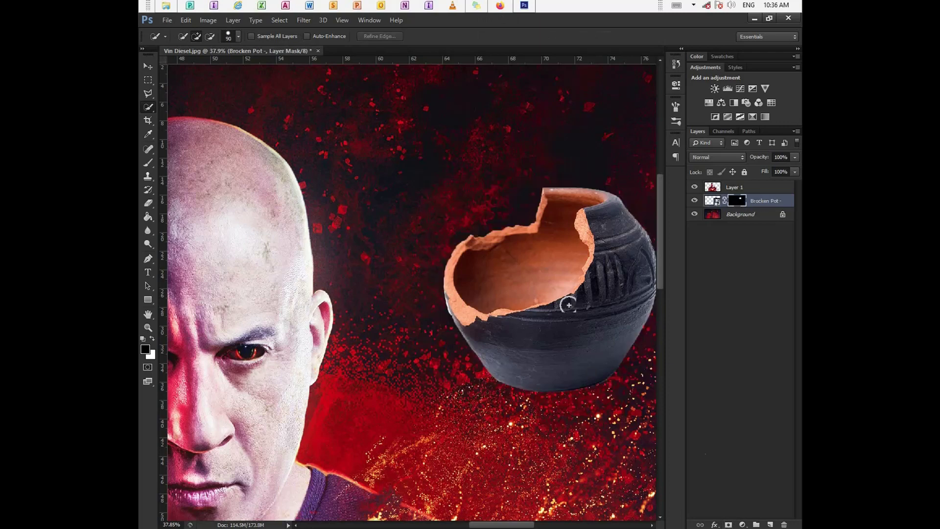
- Move the Brocken Pot layer above the man's cutout layer and position the pot over the top of his head
{"action": "left_click", "coordinate": [148, 66]}
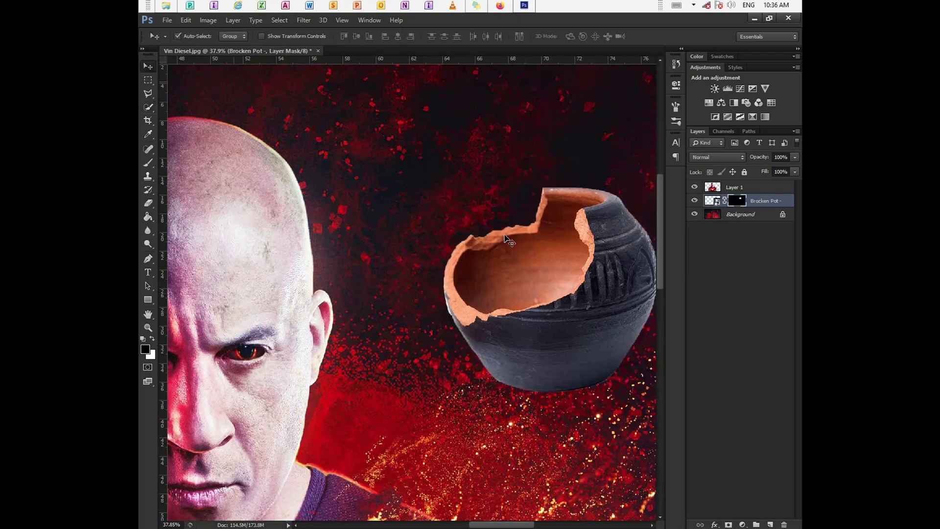
{"action": "left_click_drag", "start_coordinate": [547, 271], "coordinate": [465, 274]}
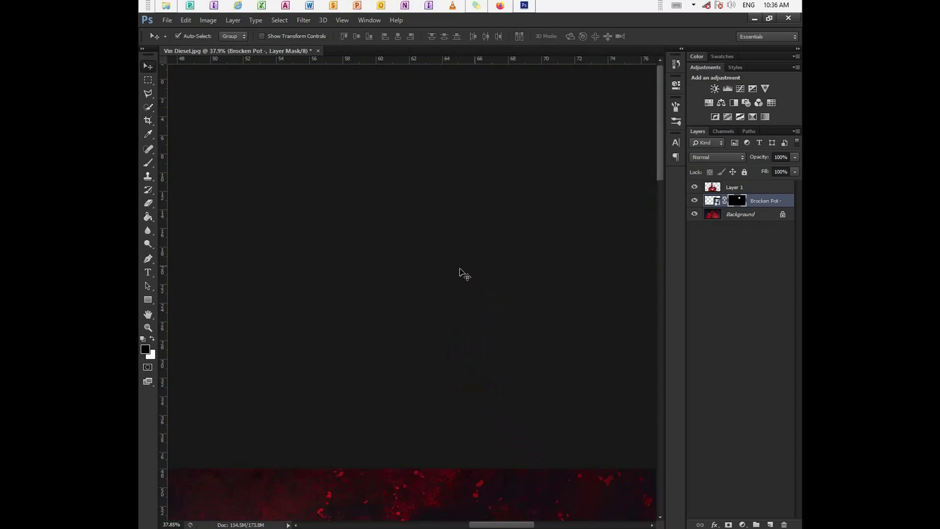
{"action": "scroll", "coordinate": [464, 274], "scroll_direction": "down", "scroll_amount": 2}
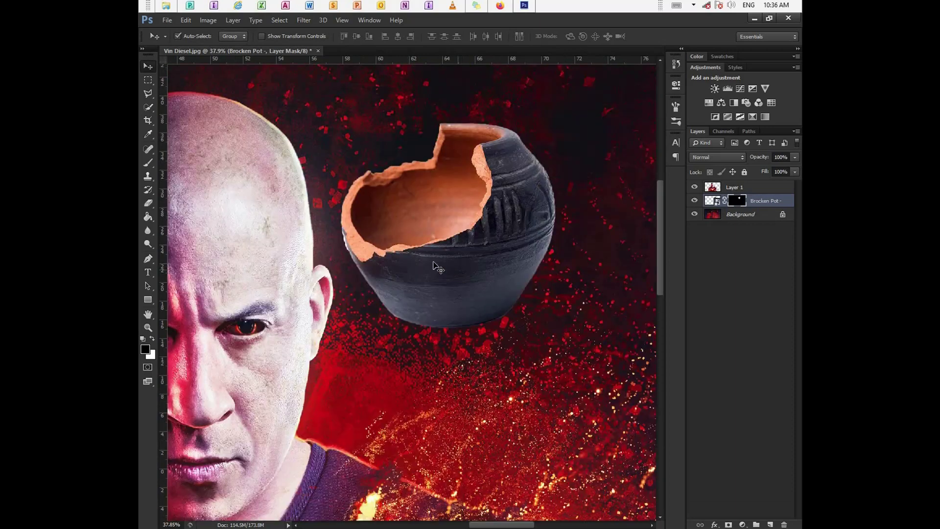
{"action": "scroll", "coordinate": [420, 255], "scroll_direction": "down", "scroll_amount": 4}
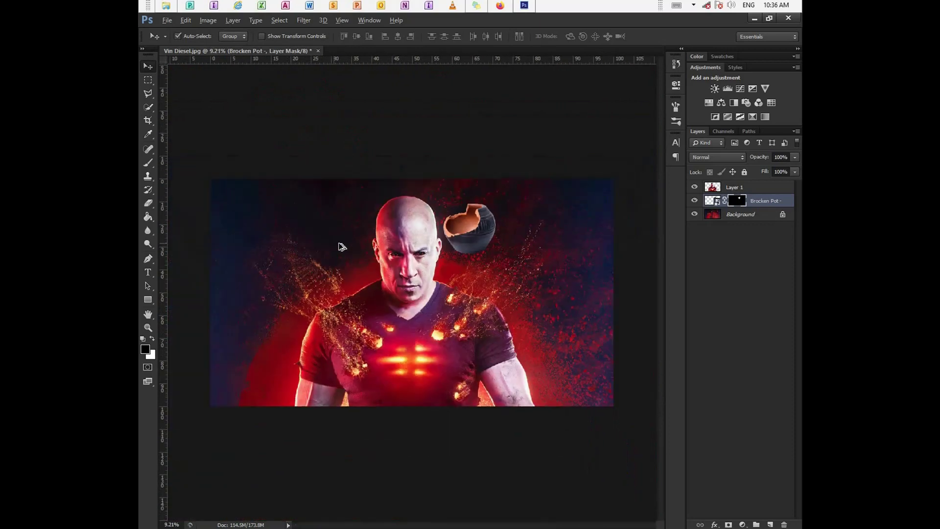
{"action": "left_click_drag", "start_coordinate": [496, 225], "coordinate": [450, 247]}
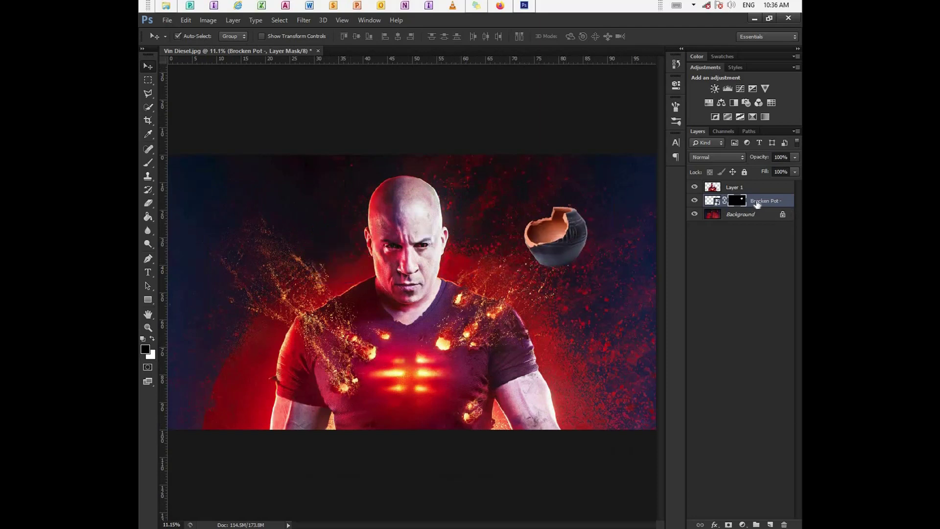
{"action": "left_click_drag", "start_coordinate": [762, 194], "coordinate": [761, 188]}
{"action": "left_click_drag", "start_coordinate": [563, 229], "coordinate": [427, 203]}
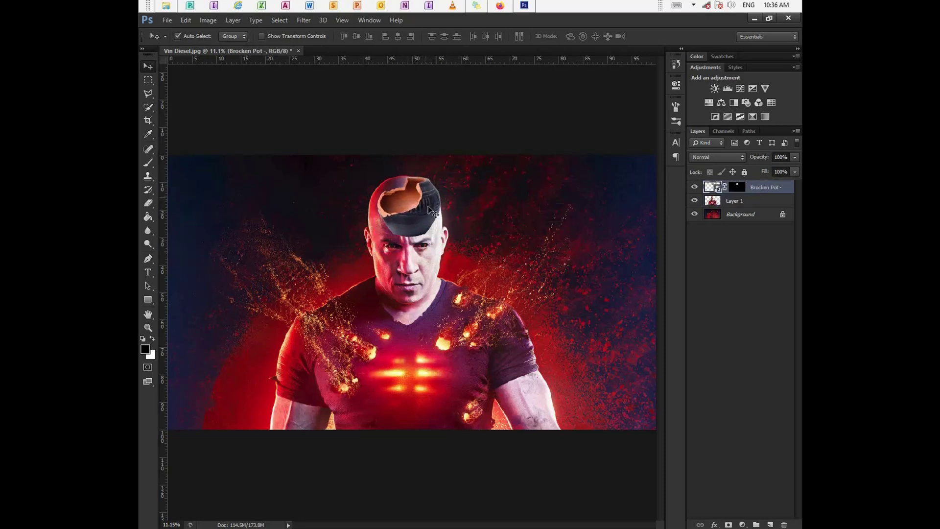
- Rotate the pot by 60° with Free Transform and fit it onto the man's head
{"action": "key", "text": "ctrl+t"}
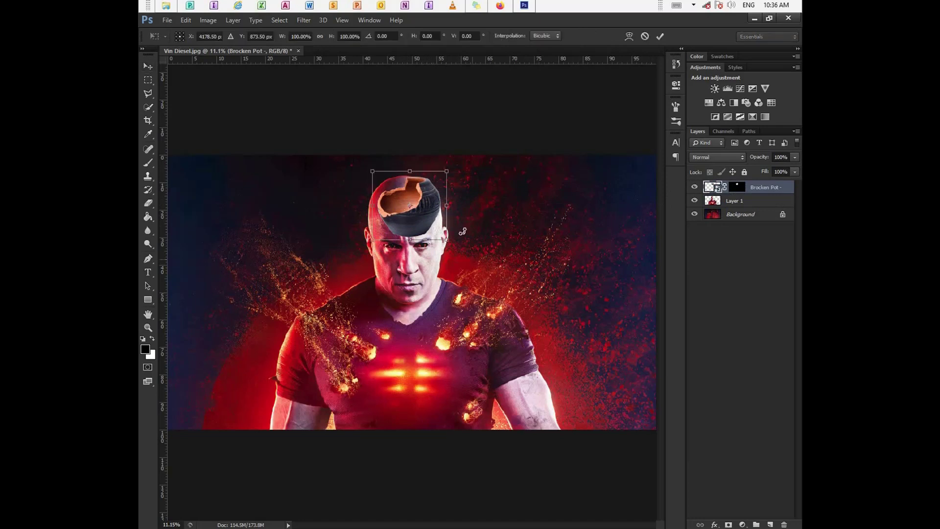
{"action": "left_click_drag", "start_coordinate": [451, 250], "coordinate": [405, 265]}
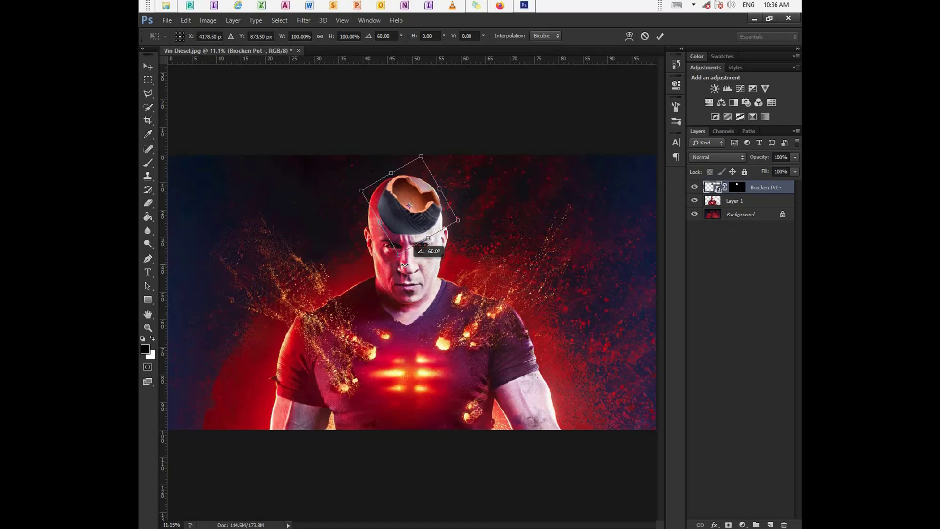
{"action": "left_click_drag", "start_coordinate": [423, 226], "coordinate": [424, 226]}
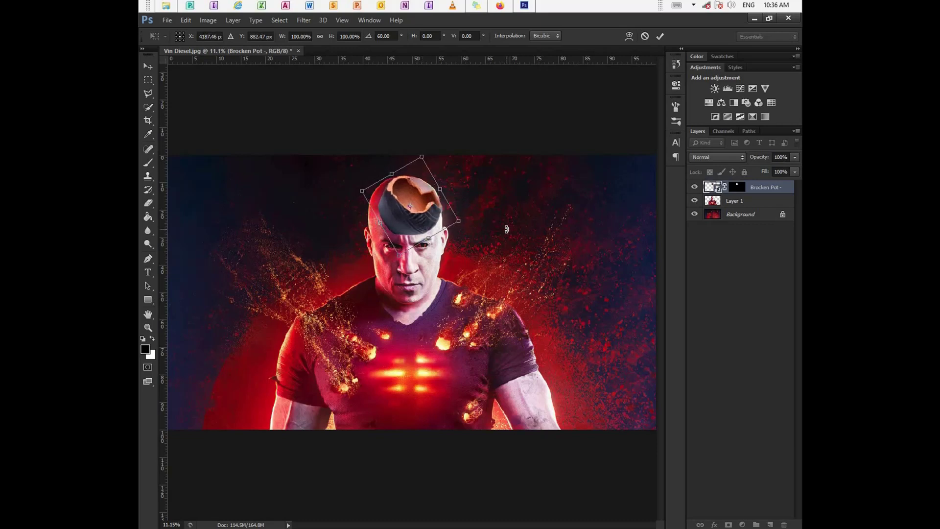
{"action": "key", "text": "Return"}
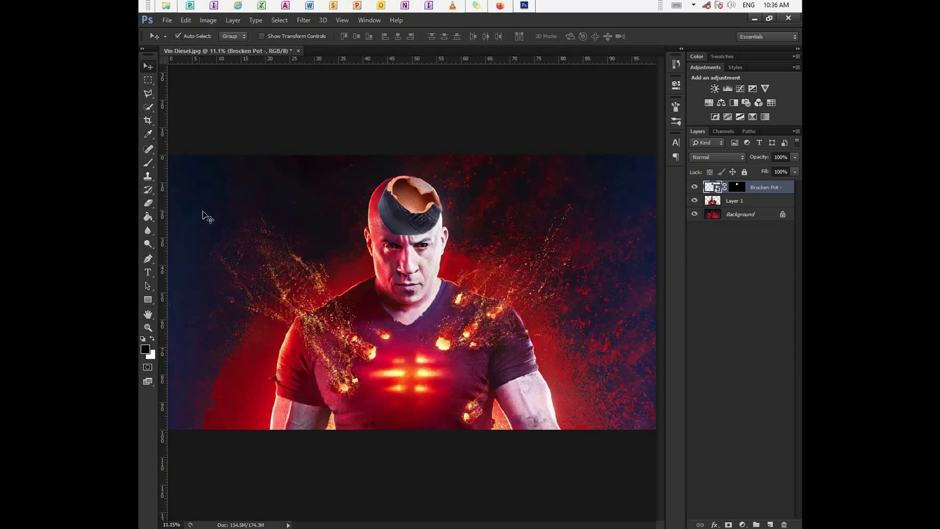
- Switch to the Brush tool and rasterize the Brocken Pot smart object so it can be painted on
{"action": "key", "text": "b"}
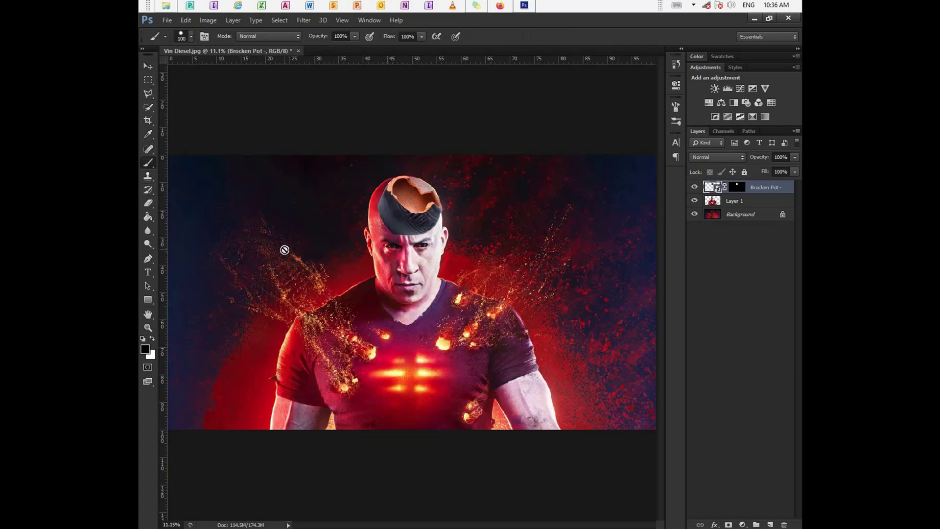
{"action": "left_click", "coordinate": [411, 232]}
{"action": "left_click", "coordinate": [446, 216]}
- Set the brush size to 250
{"action": "key", "text": "bracketleft"}
{"action": "key", "text": "bracketleft"}
{"action": "key", "text": "bracketleft"}
{"action": "key", "text": "bracketleft"}
{"action": "key", "text": "bracketleft"}
{"action": "key", "text": "bracketleft"}
{"action": "key", "text": "bracketleft"}
{"action": "key", "text": "bracketleft"}
{"action": "key", "text": "bracketleft"}
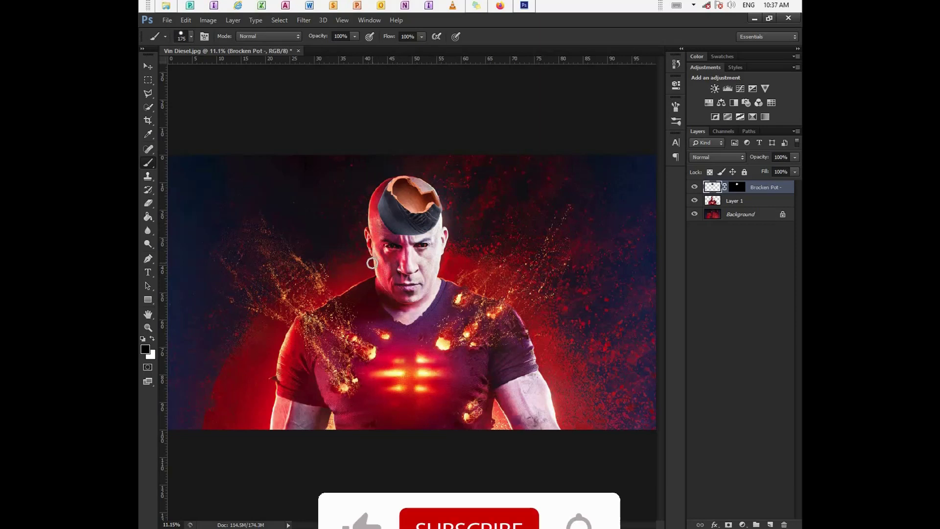
{"action": "key", "text": "bracketright"}
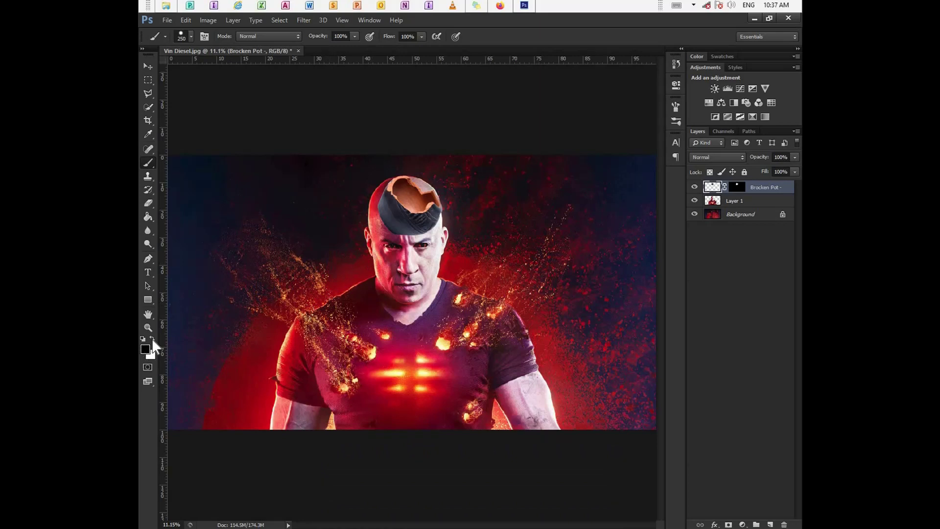
- Set black as the foreground colour and activate the Brocken Pot layer's mask
{"action": "key", "text": "x"}
{"action": "key", "text": "x"}
{"action": "key", "text": "x"}
{"action": "key", "text": "x"}
{"action": "key", "text": "x"}
{"action": "key", "text": "x"}
{"action": "key", "text": "x"}
{"action": "left_click", "coordinate": [738, 187]}
- Paint black on the Brocken Pot mask with the hard 250 px brush at 100% opacity to hide the pot's dark outer wall over the forehead
{"action": "key", "text": "alt"}
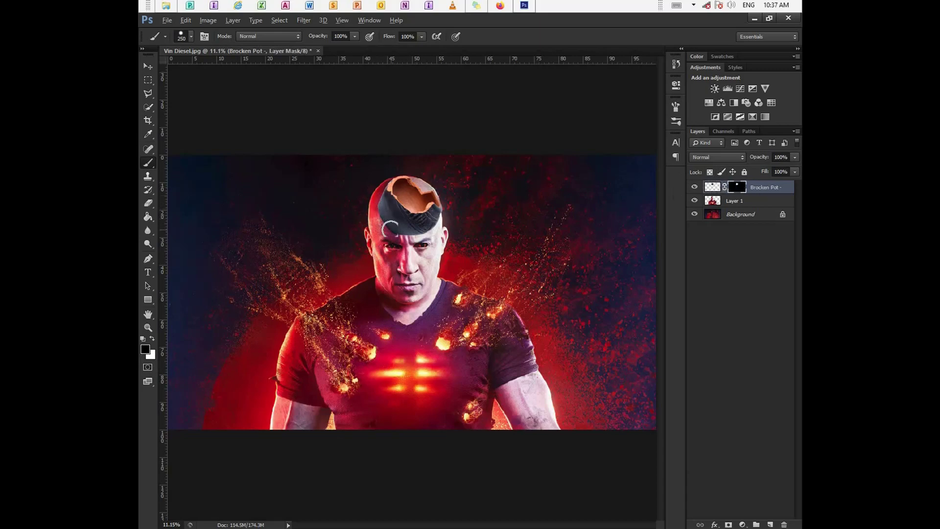
{"action": "scroll", "coordinate": [390, 229], "scroll_direction": "up", "scroll_amount": 6}
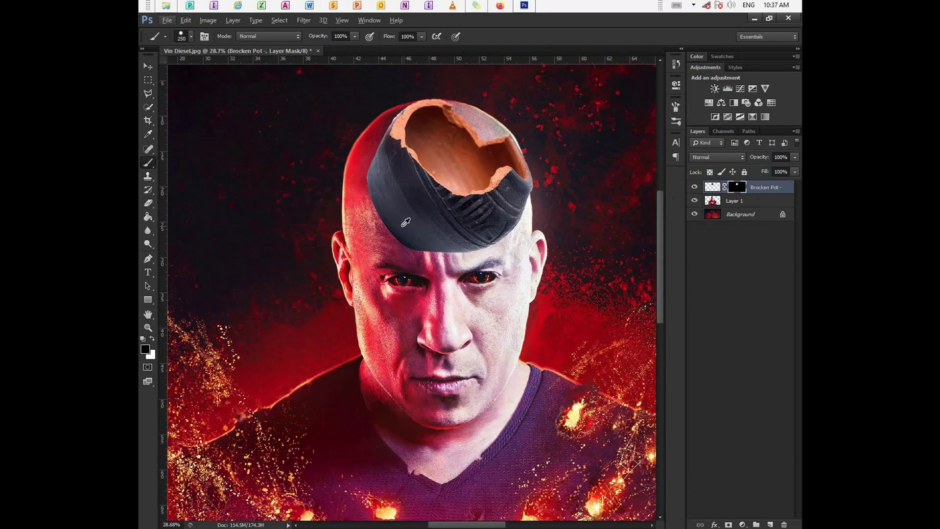
{"action": "left_click", "coordinate": [191, 36]}
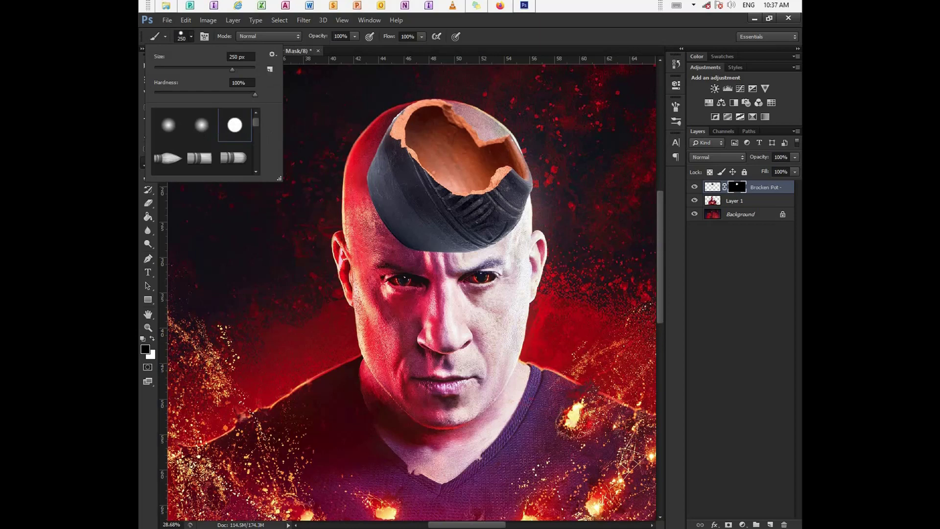
{"action": "left_click", "coordinate": [354, 36]}
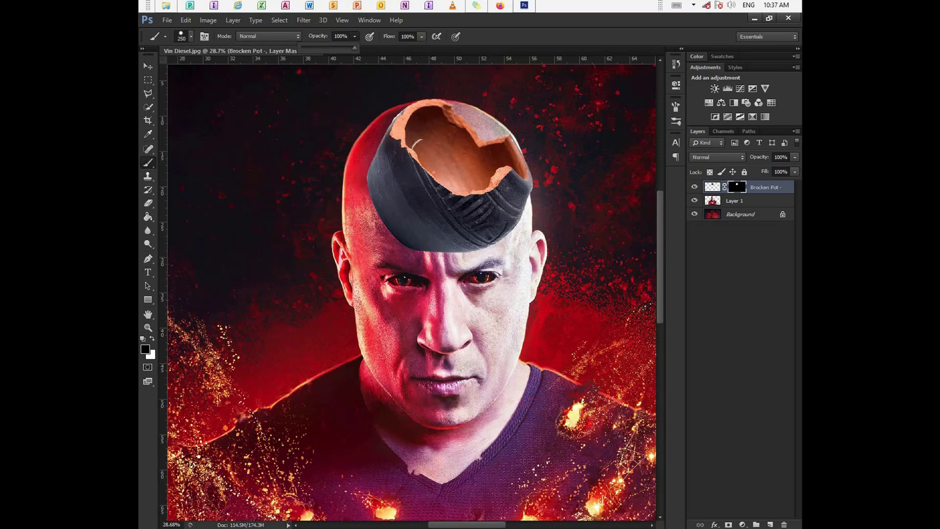
{"action": "left_click", "coordinate": [401, 192]}
{"action": "mouse_move", "coordinate": [402, 192]}
{"action": "left_mouse_down"}
{"action": "mouse_move", "coordinate": [364, 171]}
{"action": "mouse_move", "coordinate": [443, 242]}
{"action": "mouse_move", "coordinate": [490, 235]}
{"action": "mouse_move", "coordinate": [514, 211]}
{"action": "left_mouse_up"}
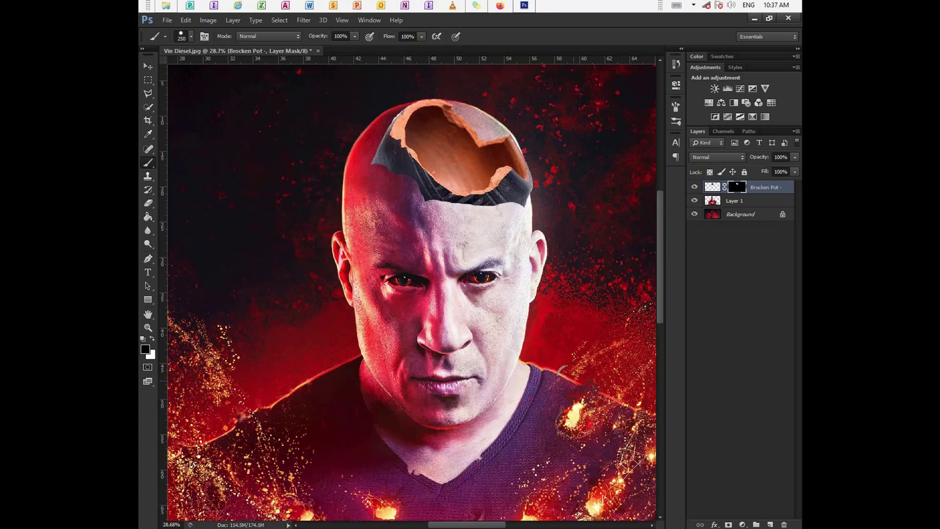
- Reduce the brush size to 70 and mask out the remaining dark pot surface along the lower broken rim
{"action": "scroll", "coordinate": [466, 245], "scroll_direction": "up", "scroll_amount": 5}
{"action": "key", "text": "bracketleft"}
{"action": "key", "text": "bracketleft"}
{"action": "key", "text": "bracketleft"}
{"action": "key", "text": "bracketleft"}
{"action": "key", "text": "bracketleft"}
{"action": "key", "text": "bracketleft"}
{"action": "key", "text": "bracketleft"}
{"action": "key", "text": "bracketleft"}
{"action": "left_click_drag", "start_coordinate": [571, 316], "coordinate": [632, 294]}
{"action": "mouse_move", "coordinate": [179, 248]}
{"action": "left_mouse_down"}
{"action": "mouse_move", "coordinate": [266, 199]}
{"action": "mouse_move", "coordinate": [222, 110]}
{"action": "mouse_move", "coordinate": [400, 324]}
{"action": "left_mouse_up"}
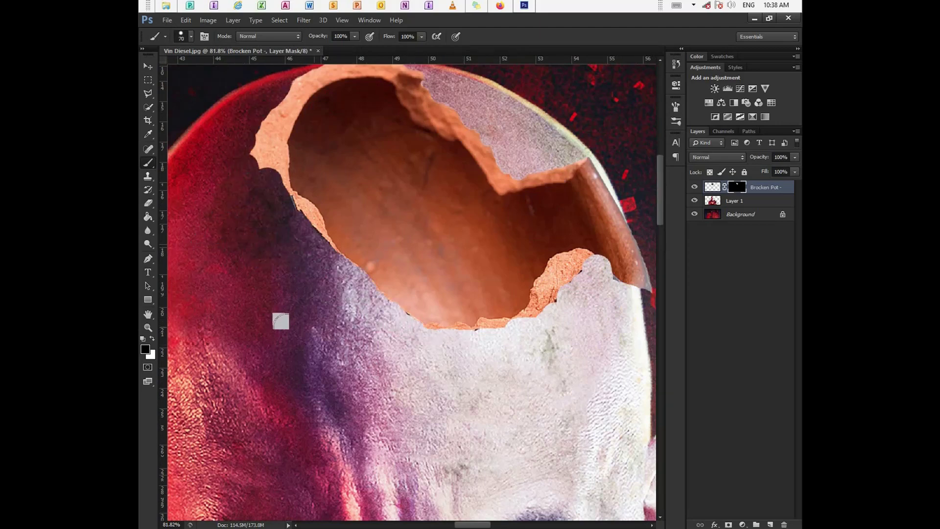
{"action": "scroll", "coordinate": [429, 175], "scroll_direction": "down", "scroll_amount": 2}
{"action": "scroll", "coordinate": [430, 175], "scroll_direction": "down", "scroll_amount": 5}
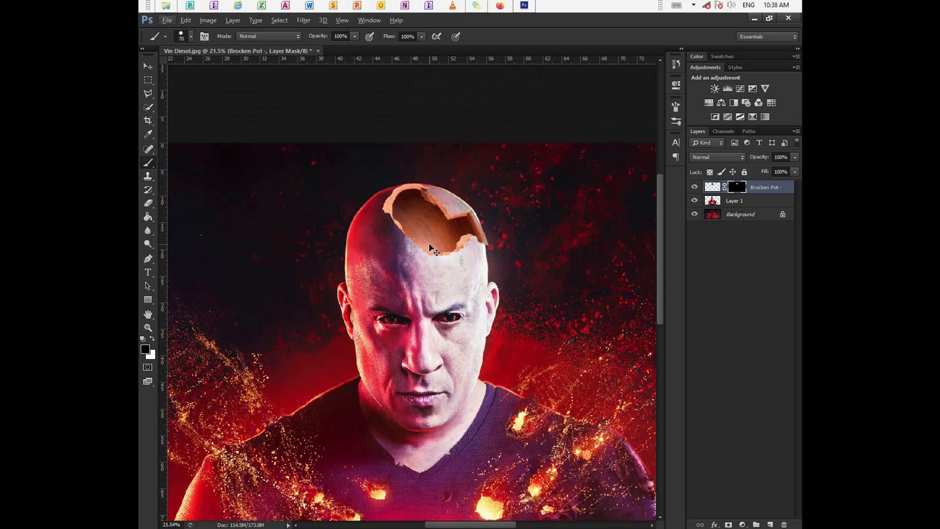
- Enlarge the broken pot to about 112% with Free Transform and align it with the upper part of the man's head
{"action": "key", "text": "ctrl+t"}
{"action": "left_click_drag", "start_coordinate": [437, 245], "coordinate": [431, 248]}
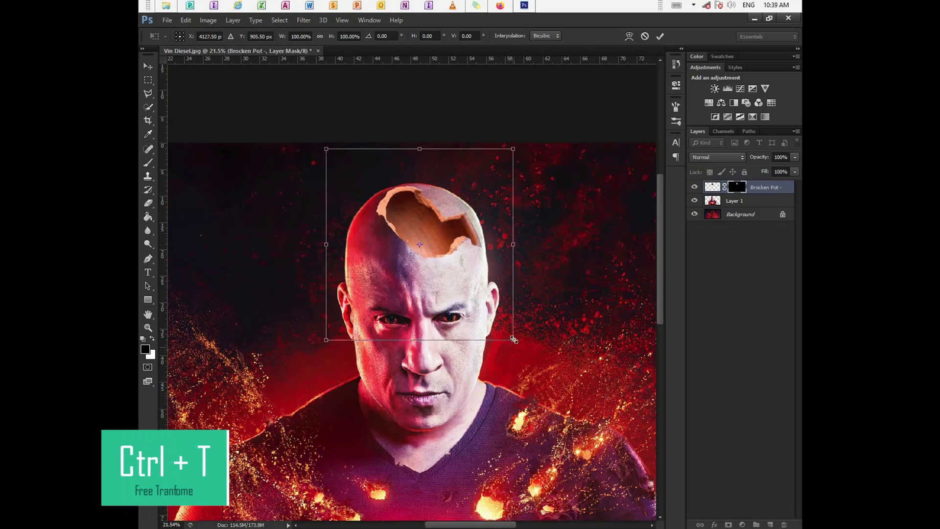
{"action": "left_click_drag", "start_coordinate": [513, 339], "coordinate": [534, 363]}
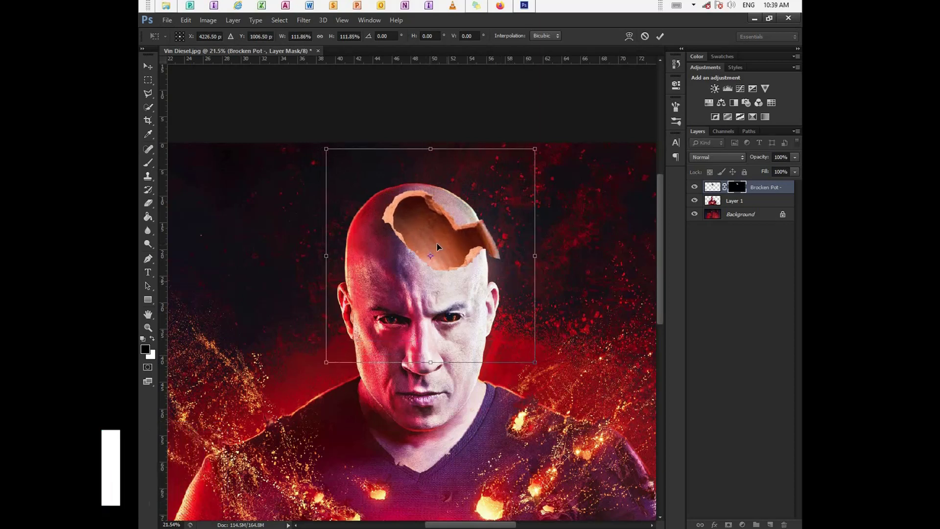
{"action": "left_click_drag", "start_coordinate": [436, 237], "coordinate": [425, 232]}
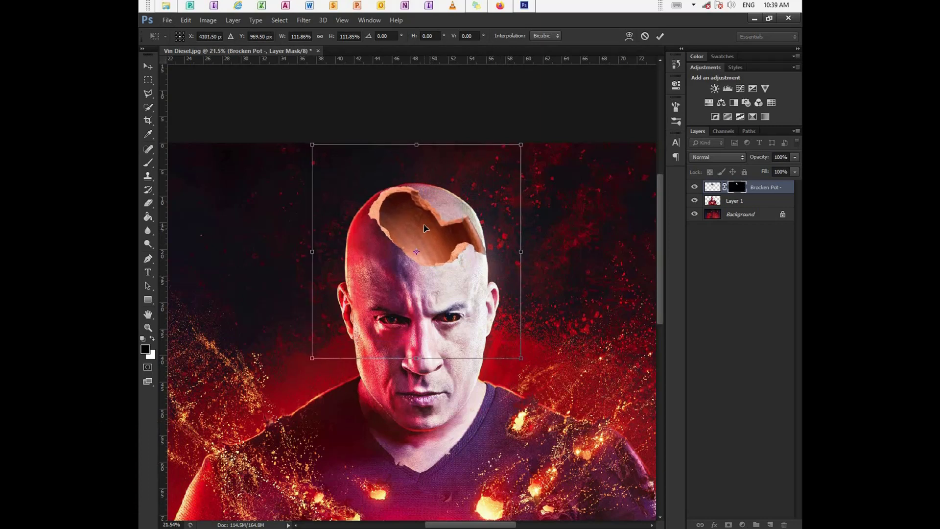
{"action": "key", "text": "Return"}
- Switch to the Brush tool and add a layer mask to Layer 1, the man's cutout
{"action": "key", "text": "b"}
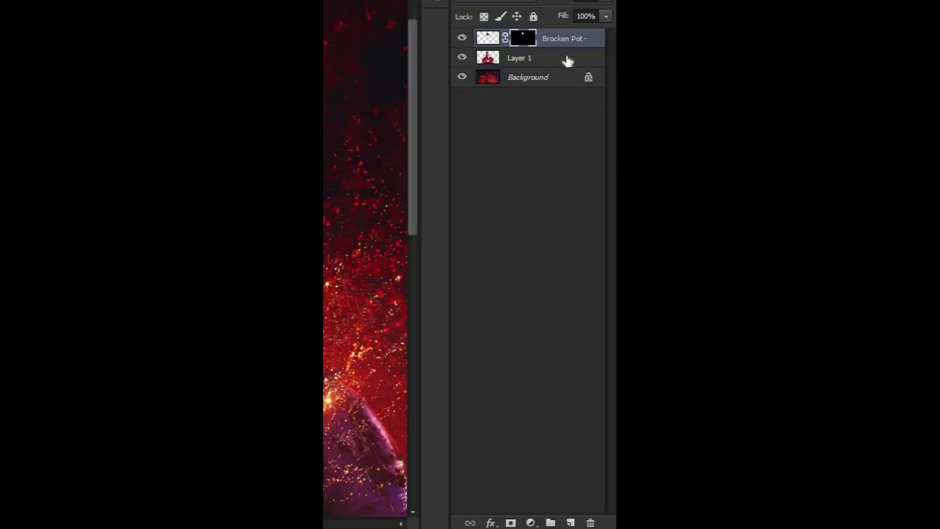
{"action": "left_click", "coordinate": [525, 59]}
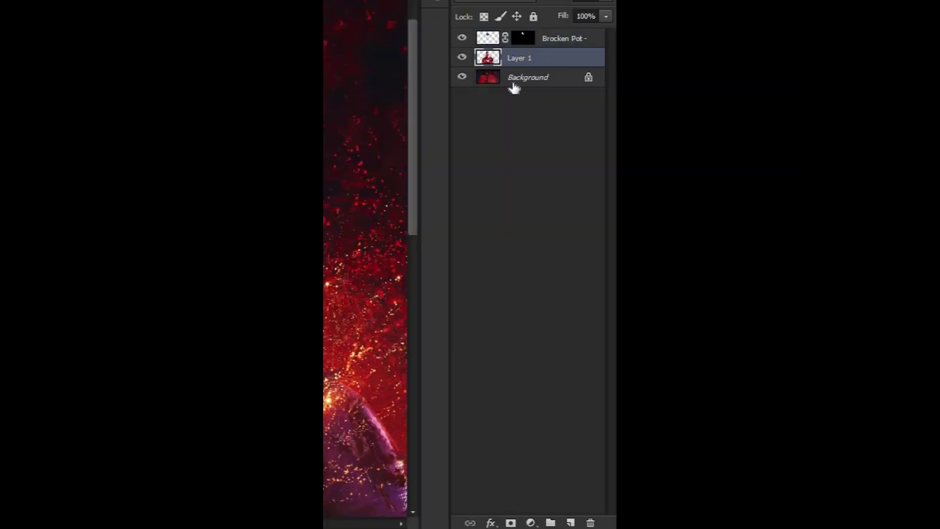
{"action": "left_click", "coordinate": [510, 522]}
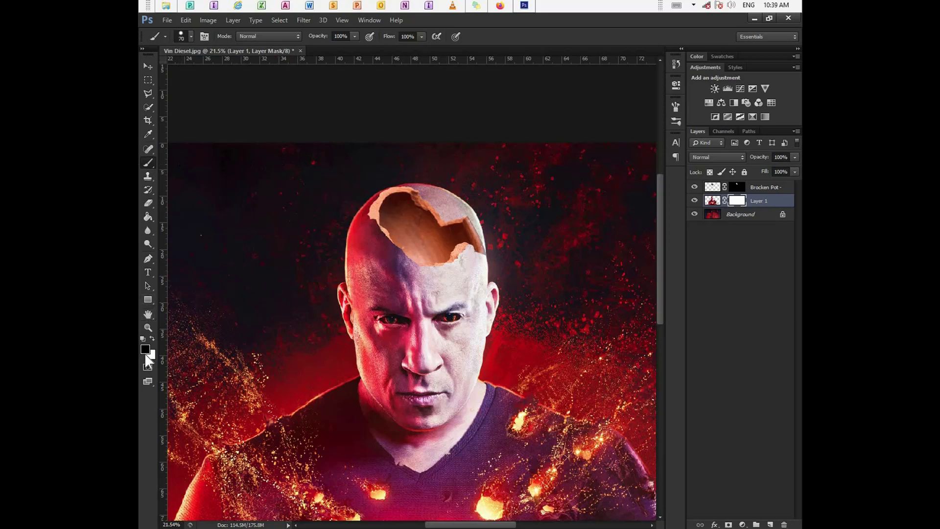
- Paint black on Layer 1's mask to hide the scalp outside the pot's upper broken rim, along both sides of the head
{"action": "mouse_move", "coordinate": [427, 195]}
{"action": "left_mouse_down"}
{"action": "mouse_move", "coordinate": [443, 207]}
{"action": "mouse_move", "coordinate": [436, 194]}
{"action": "mouse_move", "coordinate": [444, 196]}
{"action": "left_mouse_up"}
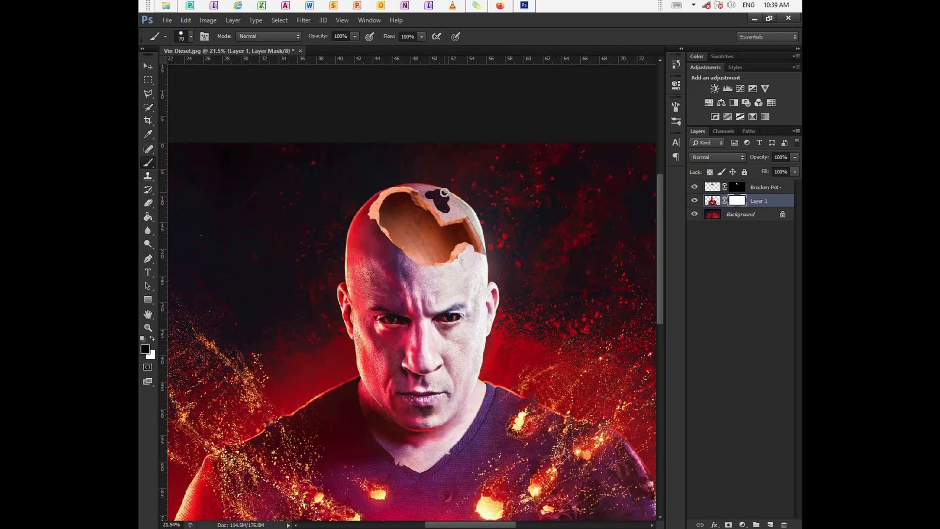
{"action": "scroll", "coordinate": [444, 192], "scroll_direction": "up", "scroll_amount": 5}
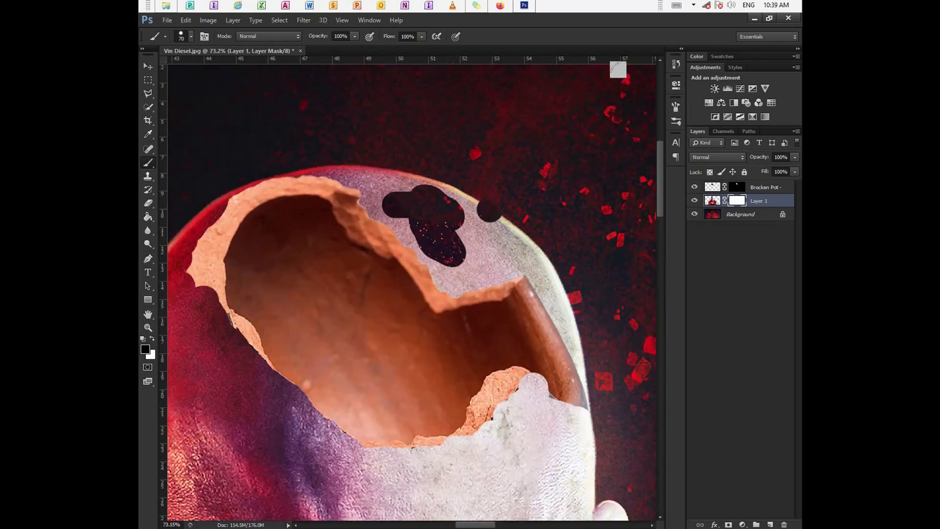
{"action": "mouse_move", "coordinate": [490, 207]}
{"action": "left_mouse_down"}
{"action": "mouse_move", "coordinate": [473, 242]}
{"action": "mouse_move", "coordinate": [465, 216]}
{"action": "mouse_move", "coordinate": [464, 236]}
{"action": "mouse_move", "coordinate": [463, 198]}
{"action": "mouse_move", "coordinate": [352, 156]}
{"action": "mouse_move", "coordinate": [351, 168]}
{"action": "mouse_move", "coordinate": [387, 180]}
{"action": "mouse_move", "coordinate": [369, 199]}
{"action": "mouse_move", "coordinate": [362, 189]}
{"action": "mouse_move", "coordinate": [381, 229]}
{"action": "mouse_move", "coordinate": [377, 178]}
{"action": "mouse_move", "coordinate": [418, 269]}
{"action": "mouse_move", "coordinate": [421, 235]}
{"action": "mouse_move", "coordinate": [449, 271]}
{"action": "mouse_move", "coordinate": [445, 328]}
{"action": "mouse_move", "coordinate": [474, 330]}
{"action": "mouse_move", "coordinate": [456, 248]}
{"action": "mouse_move", "coordinate": [485, 344]}
{"action": "mouse_move", "coordinate": [482, 233]}
{"action": "mouse_move", "coordinate": [491, 228]}
{"action": "mouse_move", "coordinate": [503, 244]}
{"action": "mouse_move", "coordinate": [503, 215]}
{"action": "mouse_move", "coordinate": [529, 271]}
{"action": "mouse_move", "coordinate": [521, 290]}
{"action": "mouse_move", "coordinate": [533, 252]}
{"action": "mouse_move", "coordinate": [534, 311]}
{"action": "mouse_move", "coordinate": [547, 267]}
{"action": "mouse_move", "coordinate": [548, 330]}
{"action": "mouse_move", "coordinate": [559, 281]}
{"action": "mouse_move", "coordinate": [564, 356]}
{"action": "mouse_move", "coordinate": [580, 342]}
{"action": "mouse_move", "coordinate": [571, 373]}
{"action": "left_mouse_up"}
{"action": "mouse_move", "coordinate": [325, 139]}
{"action": "left_mouse_down"}
{"action": "mouse_move", "coordinate": [319, 168]}
{"action": "mouse_move", "coordinate": [224, 186]}
{"action": "mouse_move", "coordinate": [298, 174]}
{"action": "mouse_move", "coordinate": [250, 181]}
{"action": "left_mouse_up"}
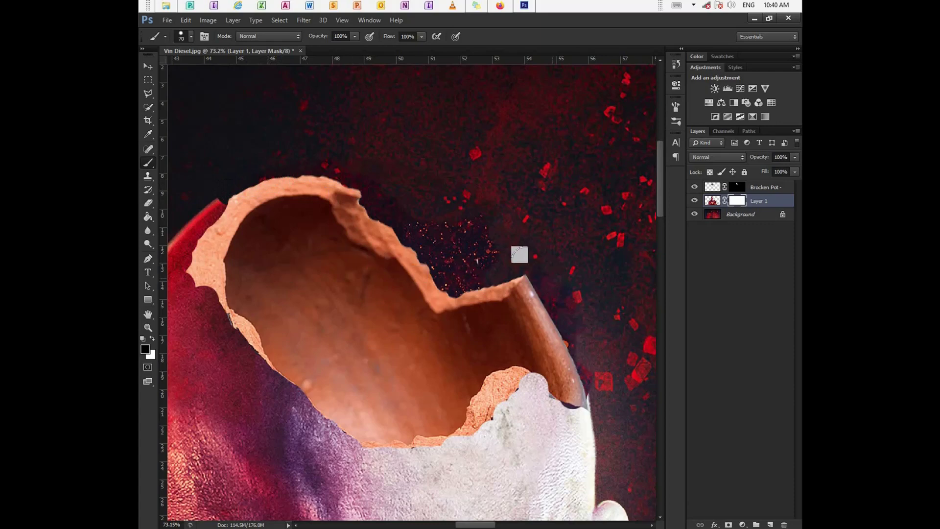
{"action": "scroll", "coordinate": [426, 130], "scroll_direction": "down", "scroll_amount": 8}
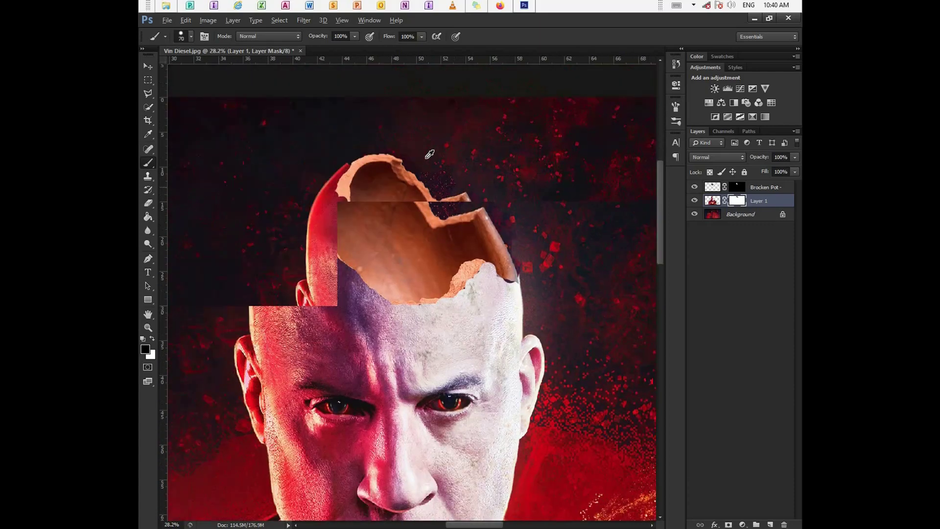
{"action": "key", "text": "alt"}
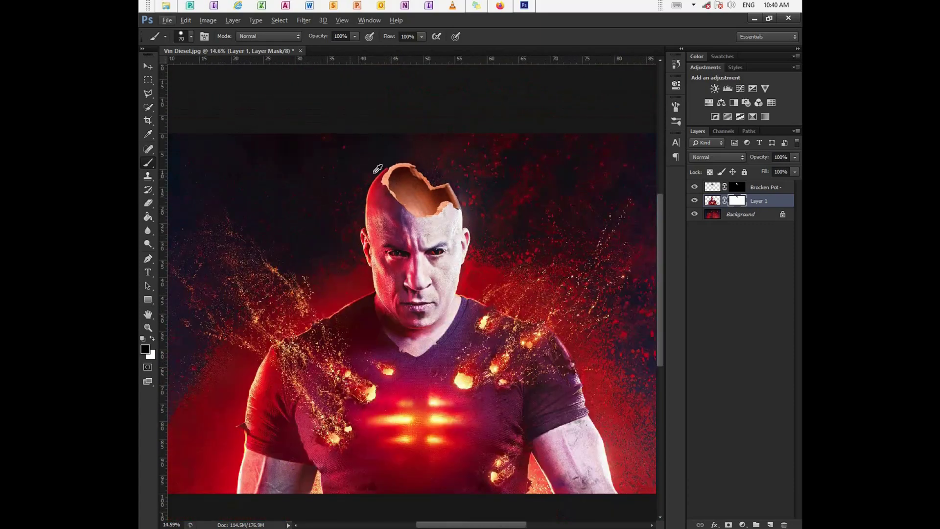
{"action": "scroll", "coordinate": [378, 169], "scroll_direction": "down", "scroll_amount": 3}
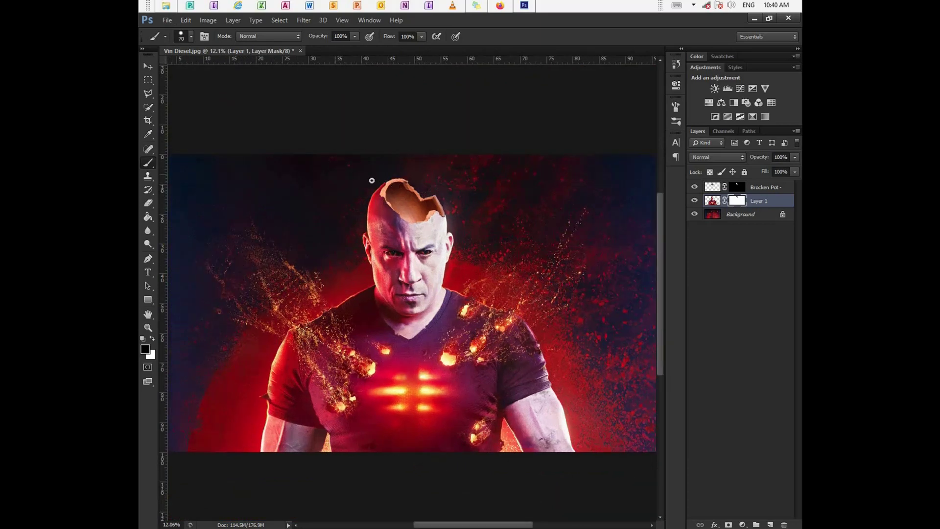
- Add a Hue/Saturation adjustment layer above Layer 1 with hue +3 and saturation +15
{"action": "left_click", "coordinate": [149, 67]}
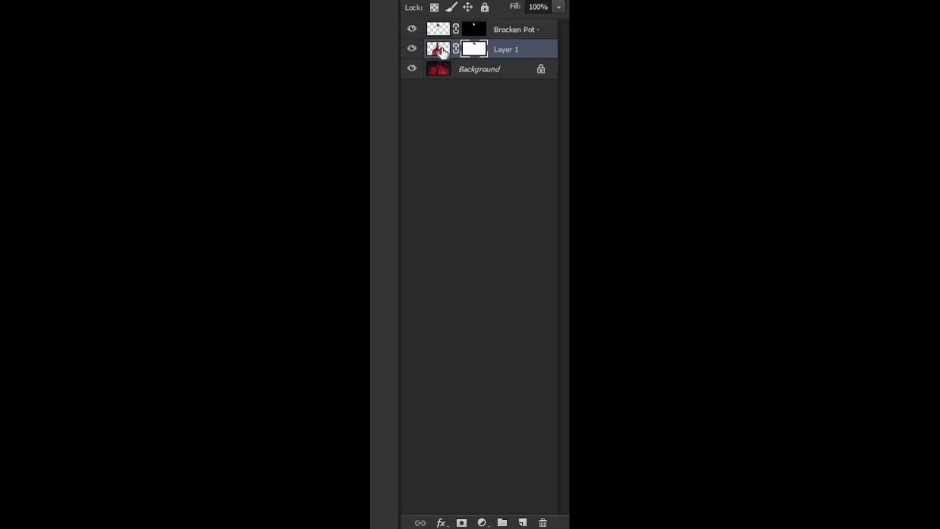
{"action": "left_click", "coordinate": [443, 51]}
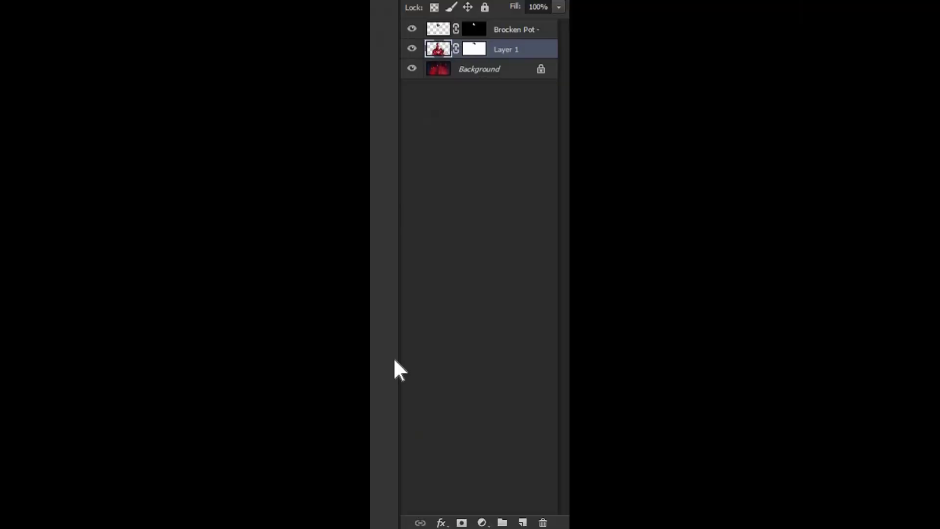
{"action": "left_click", "coordinate": [481, 523]}
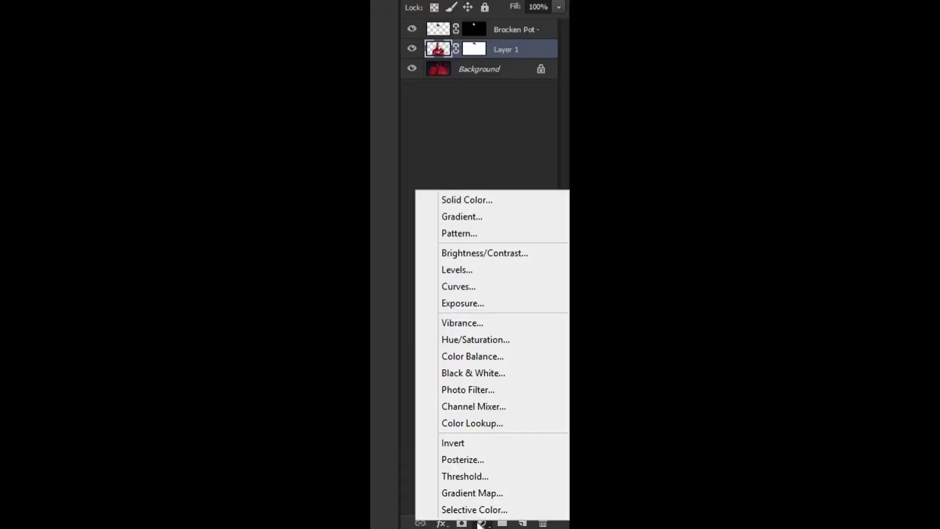
{"action": "left_click", "coordinate": [480, 339]}
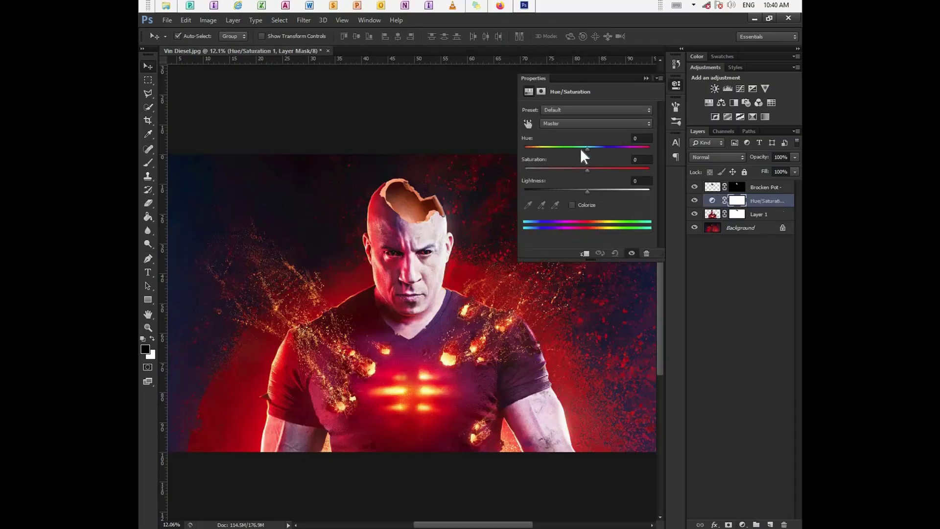
{"action": "left_click_drag", "start_coordinate": [588, 146], "coordinate": [591, 168]}
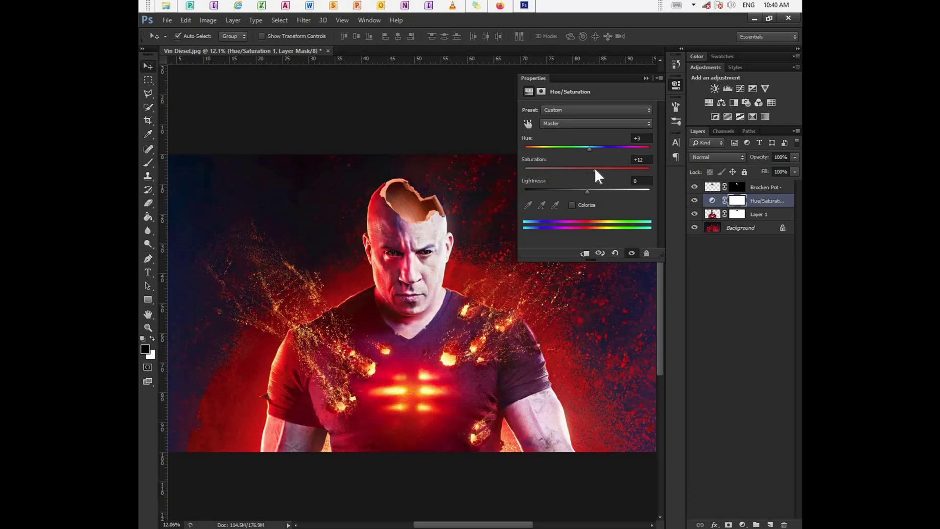
{"action": "left_click_drag", "start_coordinate": [606, 170], "coordinate": [598, 174]}
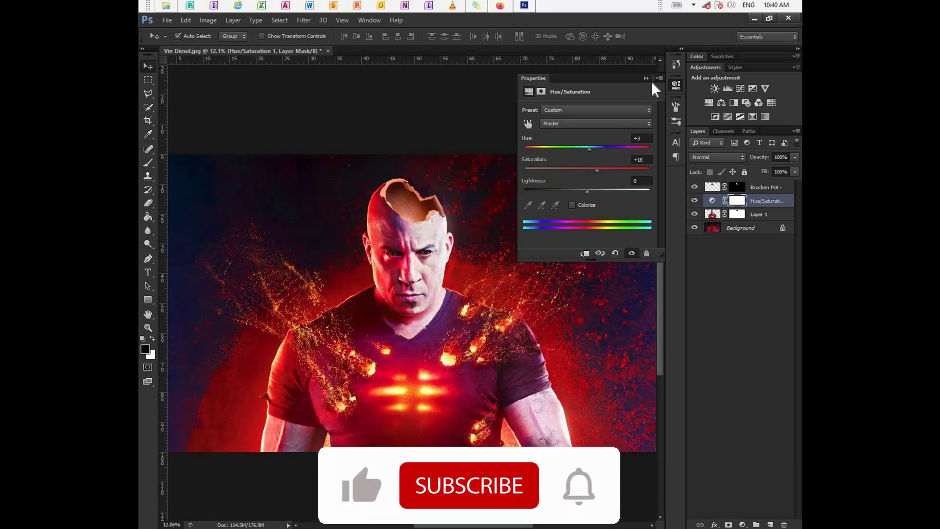
- Add a Hue/Saturation adjustment layer above the Brocken Pot layer with hue +8, saturation +40 and lightness -17
{"action": "left_click", "coordinate": [709, 186]}
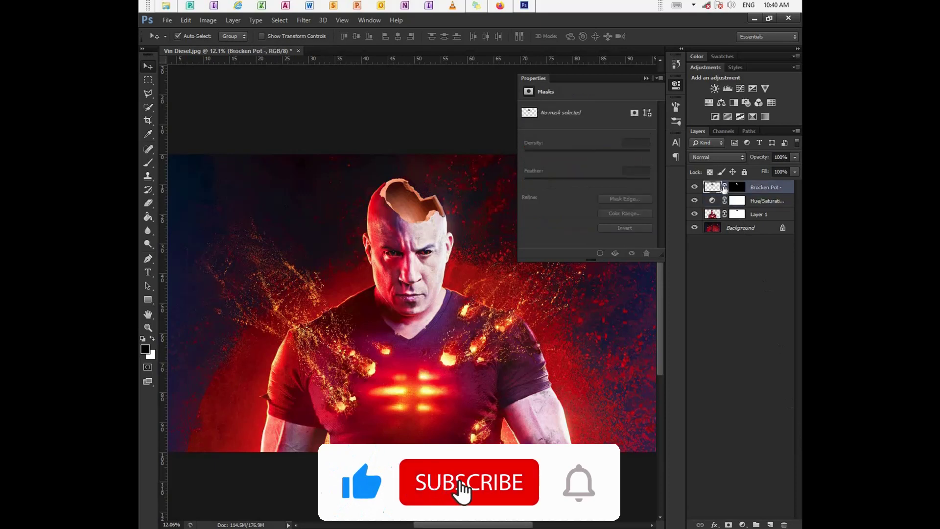
{"action": "left_click", "coordinate": [646, 78]}
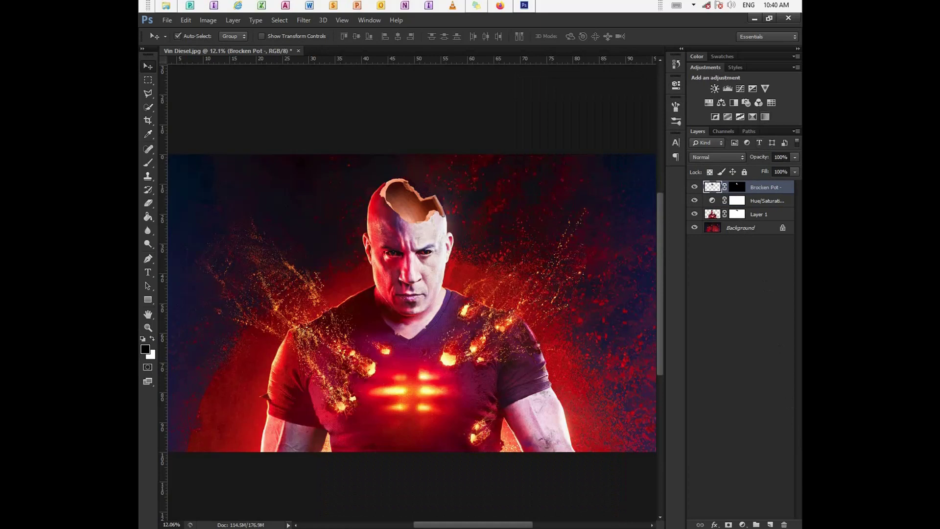
{"action": "left_click", "coordinate": [742, 524]}
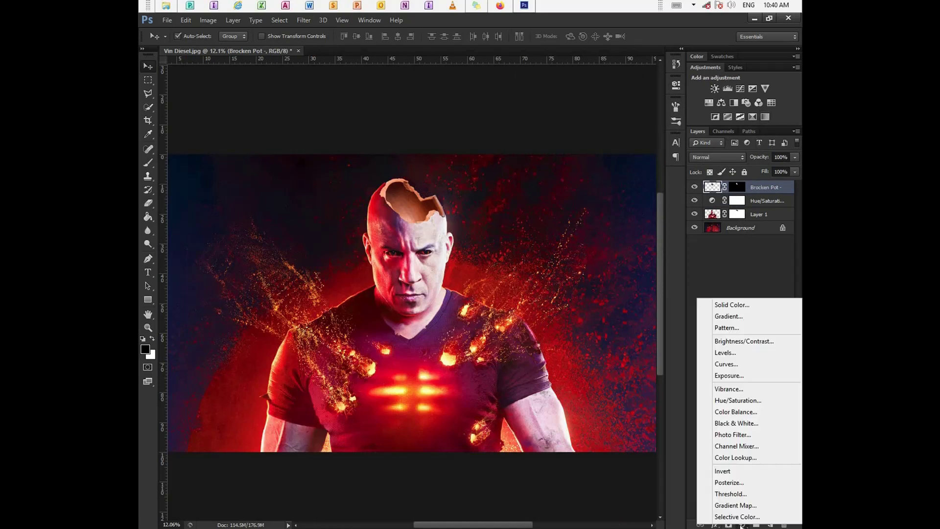
{"action": "left_click", "coordinate": [738, 400]}
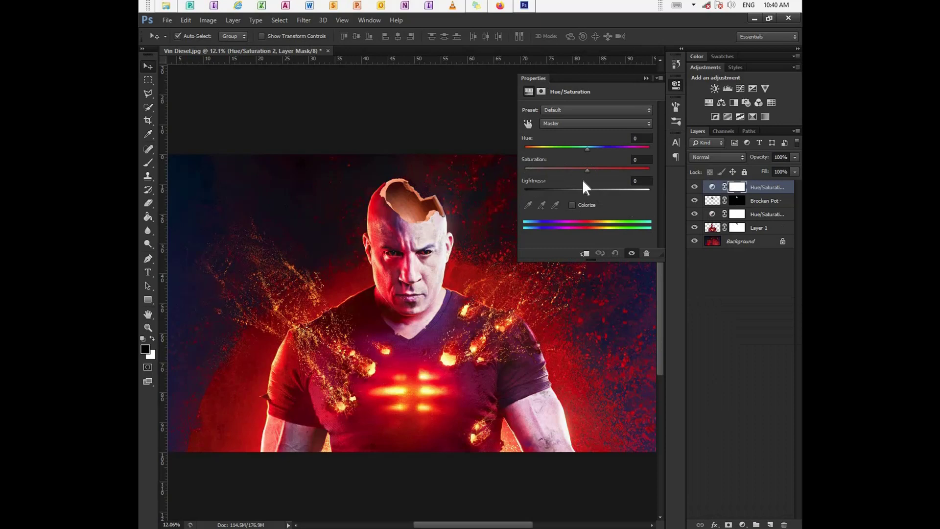
{"action": "left_click_drag", "start_coordinate": [586, 170], "coordinate": [596, 148]}
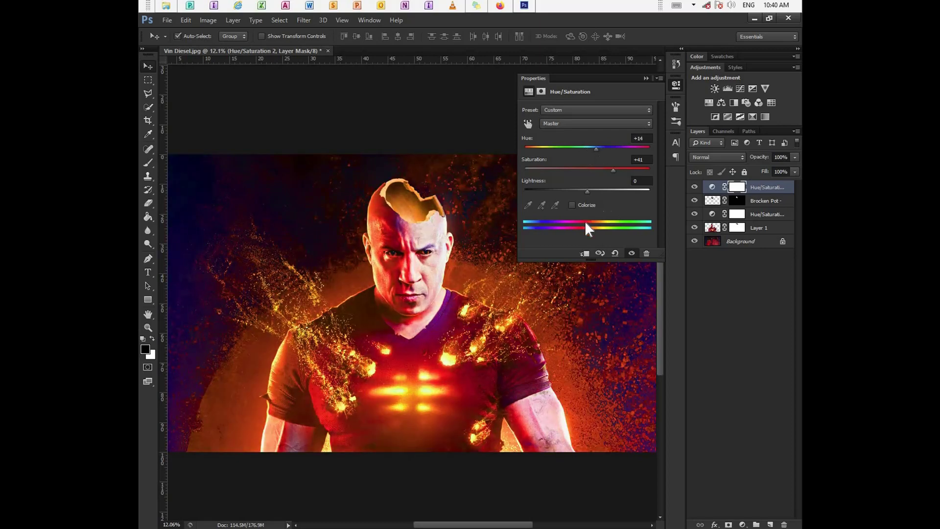
{"action": "left_click", "coordinate": [579, 205]}
{"action": "left_click", "coordinate": [579, 205]}
{"action": "left_click_drag", "start_coordinate": [589, 192], "coordinate": [574, 192]}
{"action": "left_click_drag", "start_coordinate": [595, 146], "coordinate": [592, 146]}
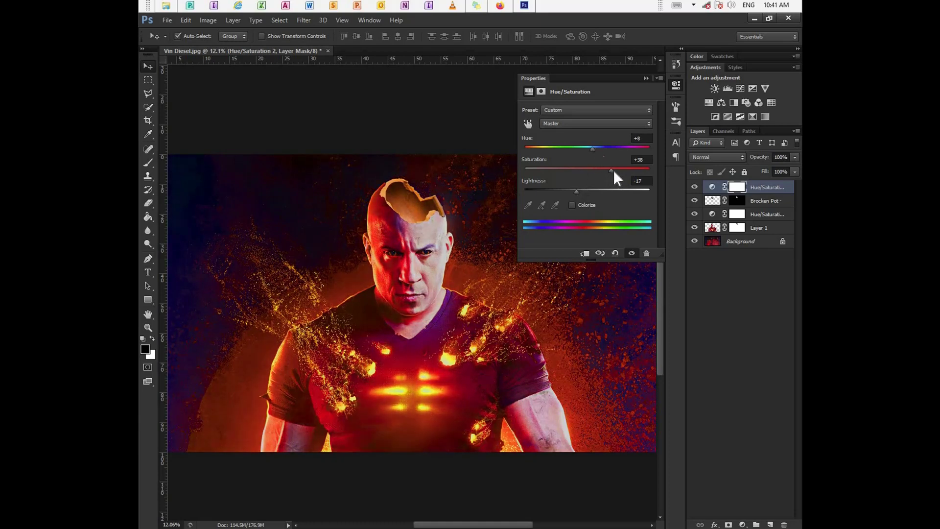
{"action": "mouse_move", "coordinate": [605, 170]}
{"action": "left_mouse_down"}
{"action": "mouse_move", "coordinate": [645, 154]}
{"action": "mouse_move", "coordinate": [637, 171]}
{"action": "mouse_move", "coordinate": [608, 172]}
{"action": "left_mouse_up"}
{"action": "left_click_drag", "start_coordinate": [613, 165], "coordinate": [614, 165]}
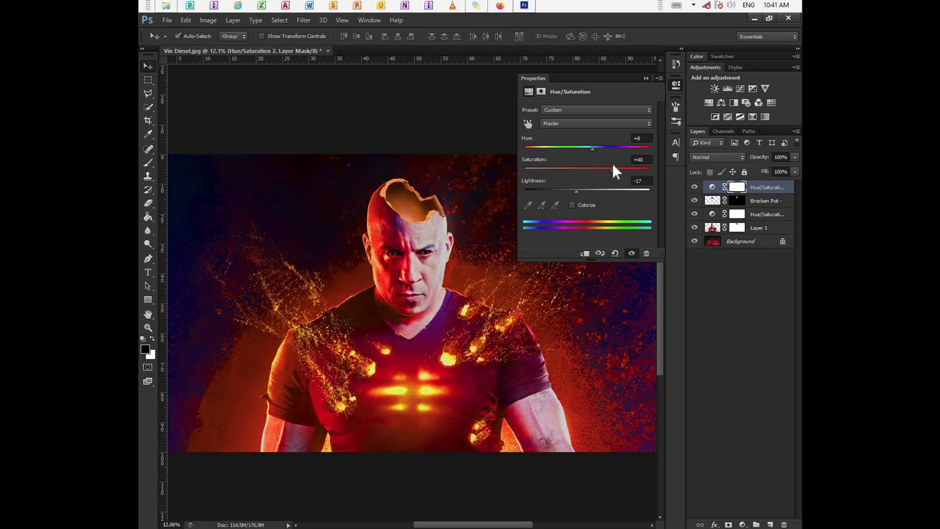
{"action": "left_click", "coordinate": [643, 79]}
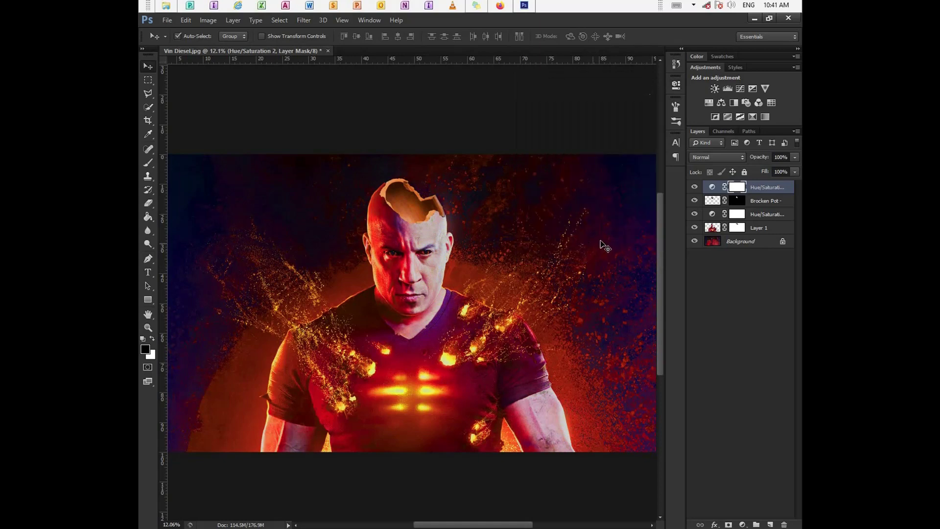
- Add a Hue/Saturation adjustment layer at the top of the layer stack with hue -15 and saturation +23
{"action": "scroll", "coordinate": [443, 246], "scroll_direction": "down", "scroll_amount": 3}
{"action": "scroll", "coordinate": [407, 237], "scroll_direction": "up", "scroll_amount": 2}
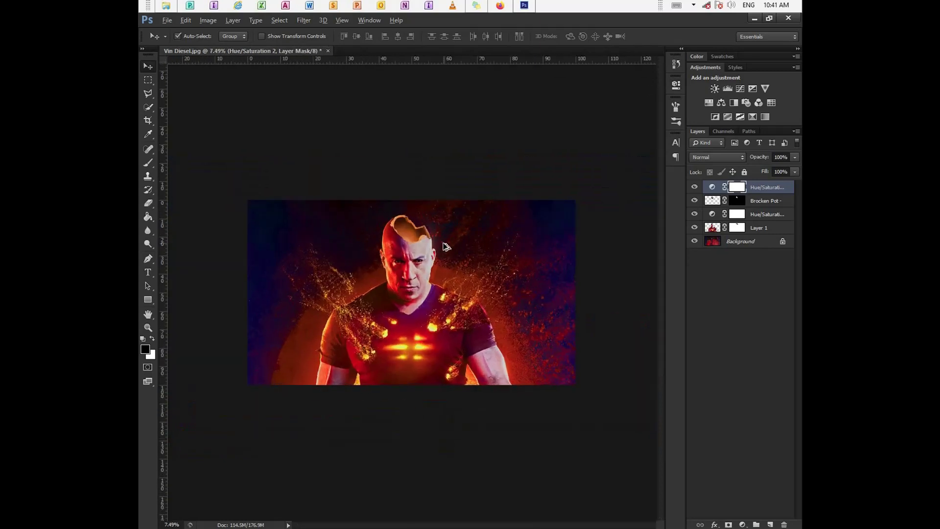
{"action": "key", "text": "alt"}
{"action": "left_click", "coordinate": [713, 187]}
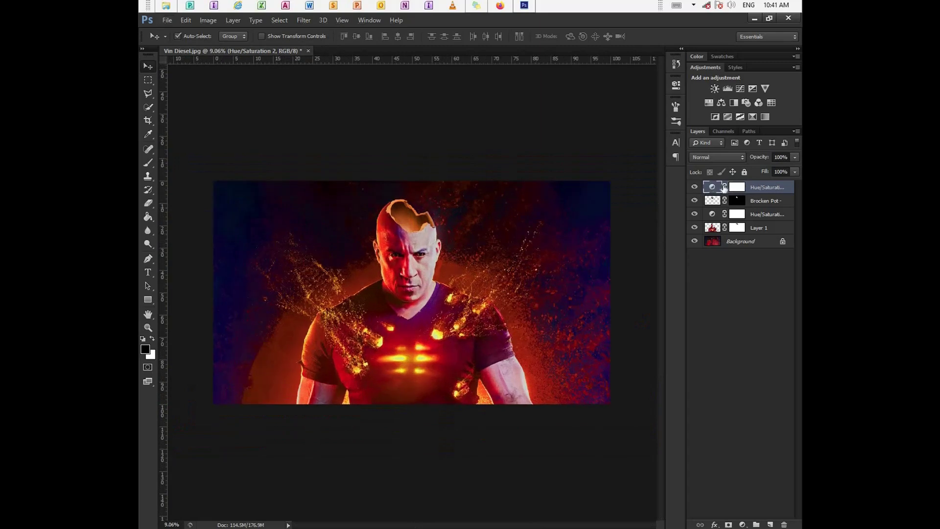
{"action": "left_click", "coordinate": [743, 525]}
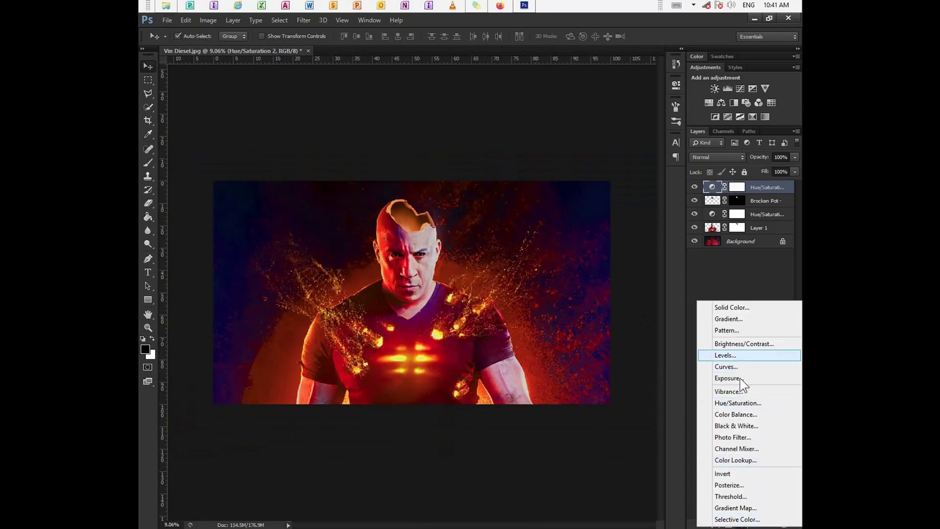
{"action": "left_click", "coordinate": [737, 402]}
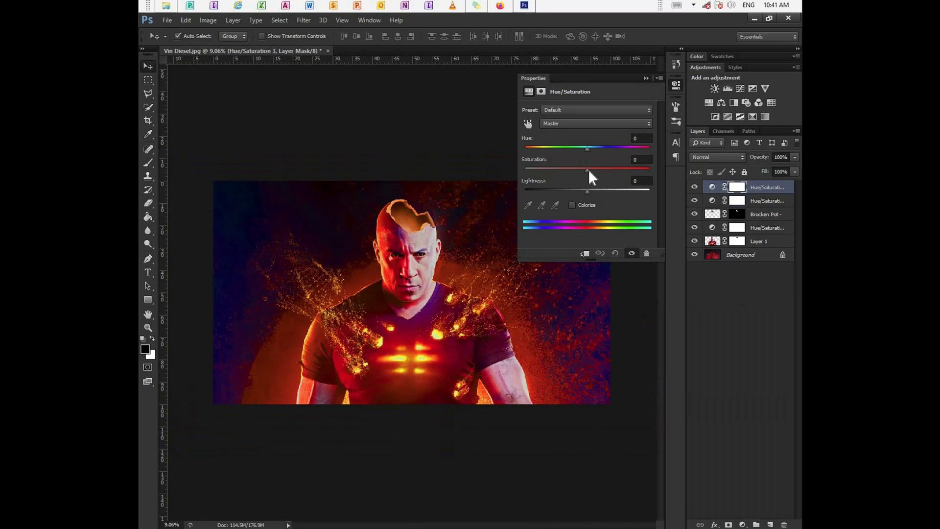
{"action": "left_click_drag", "start_coordinate": [588, 169], "coordinate": [603, 169]}
{"action": "left_click_drag", "start_coordinate": [586, 148], "coordinate": [577, 147]}
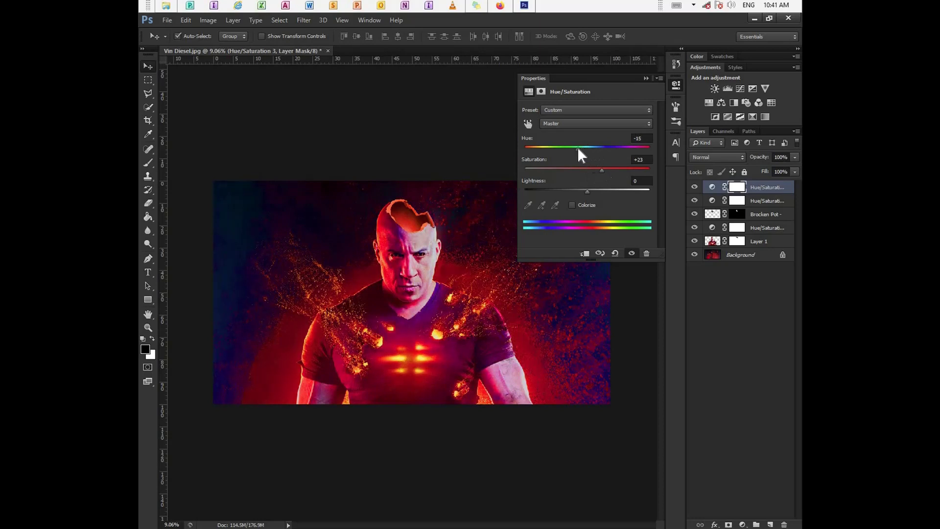
{"action": "left_click", "coordinate": [646, 79]}
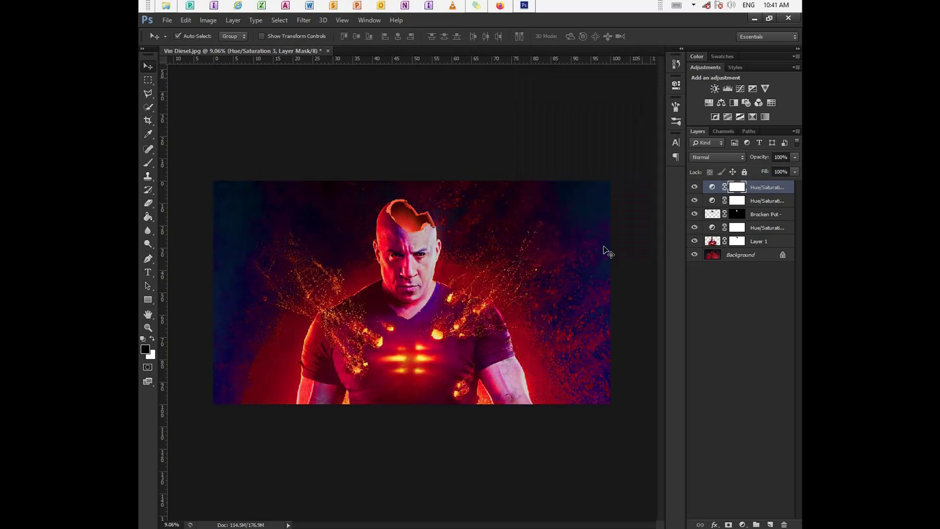
- Save the composite as the JPEG file Vin Diesel.jpg in the Documents folder, at Maximum quality with the Baseline ("Standard") format option
{"action": "scroll", "coordinate": [386, 334], "scroll_direction": "up", "scroll_amount": 2}
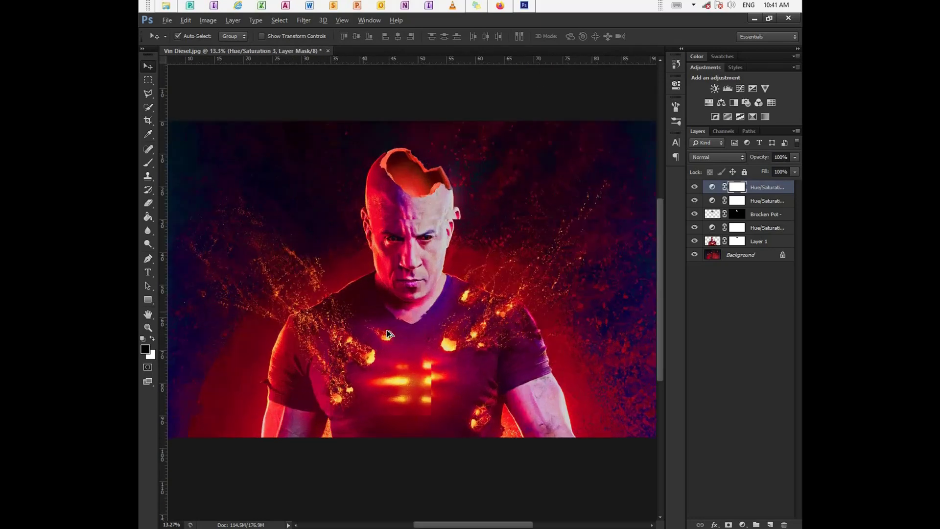
{"action": "scroll", "coordinate": [388, 201], "scroll_direction": "up", "scroll_amount": 3}
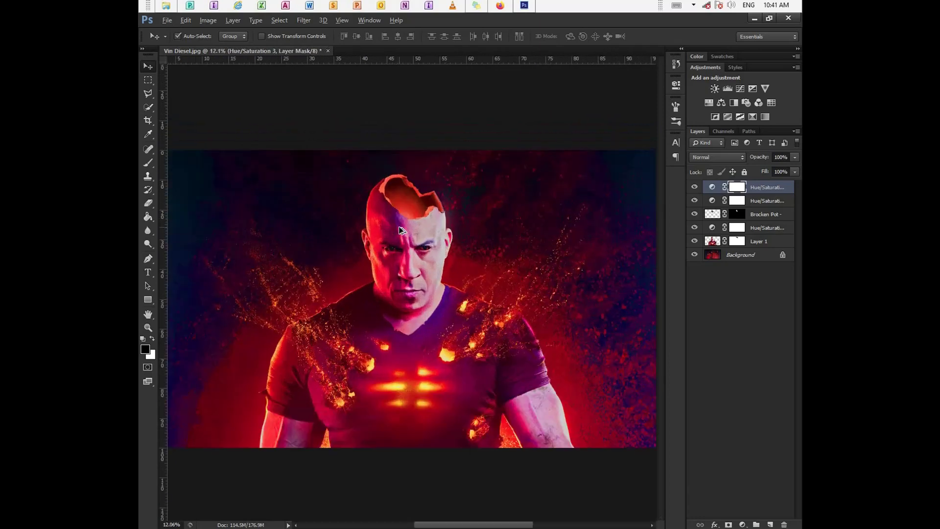
{"action": "scroll", "coordinate": [401, 229], "scroll_direction": "down", "scroll_amount": 1}
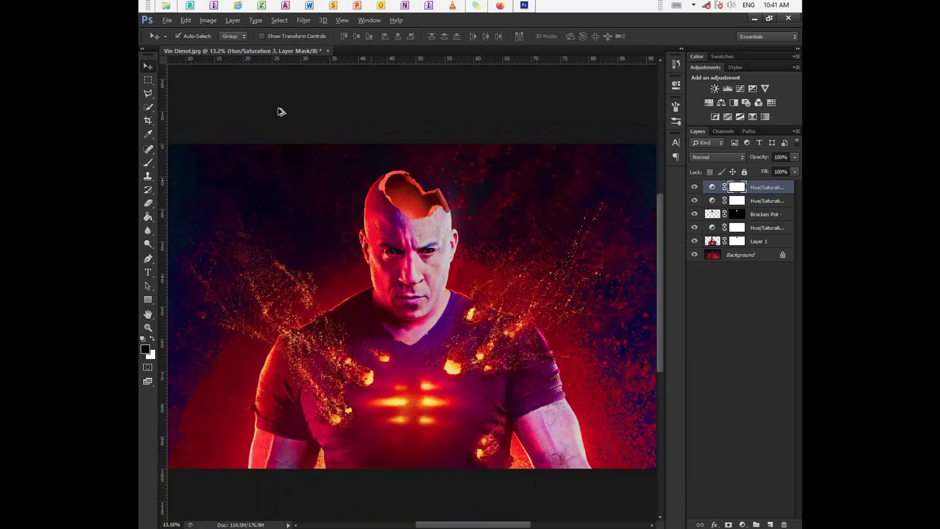
{"action": "left_click", "coordinate": [166, 19]}
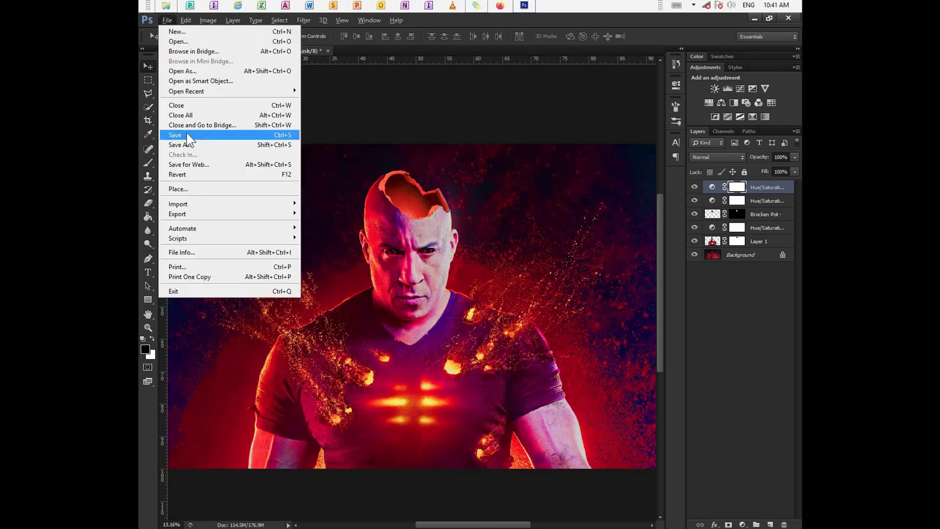
{"action": "left_click", "coordinate": [211, 145]}
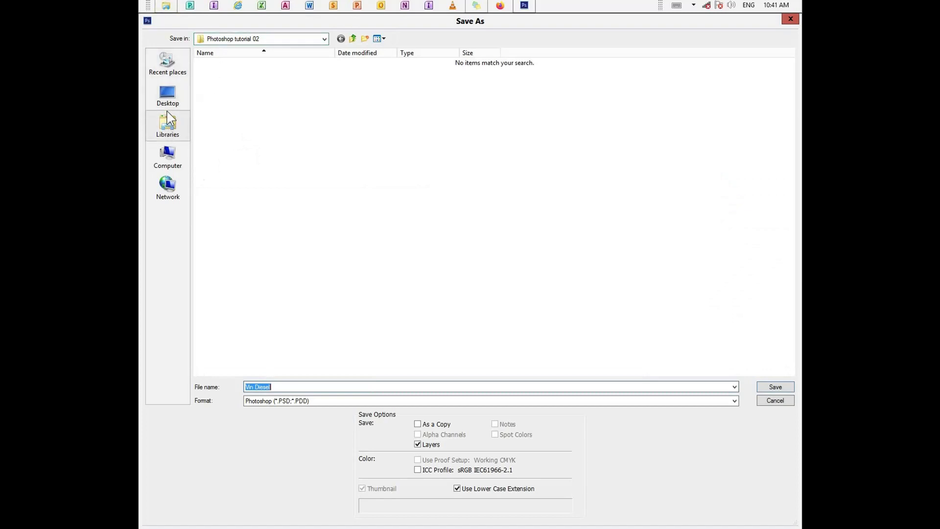
{"action": "left_click", "coordinate": [178, 59]}
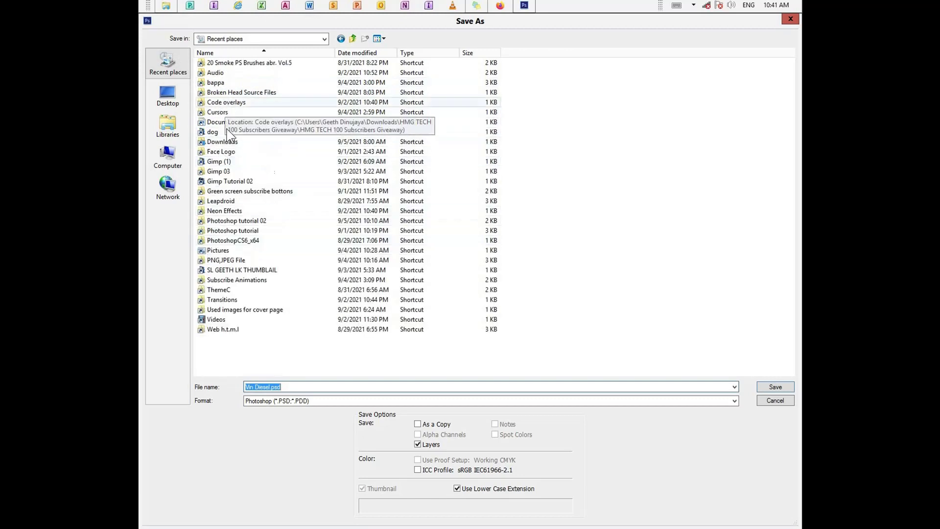
{"action": "double_click", "coordinate": [225, 121]}
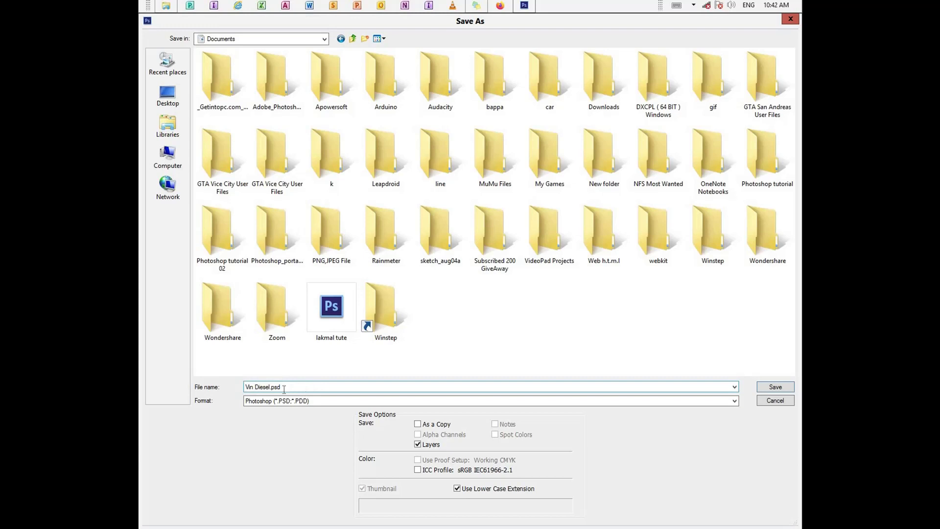
{"action": "left_click", "coordinate": [261, 401]}
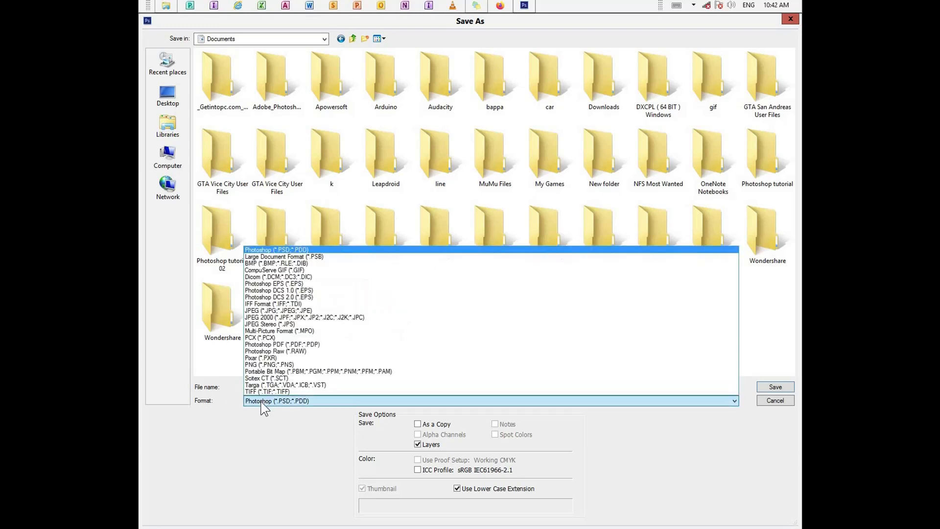
{"action": "left_click", "coordinate": [267, 311]}
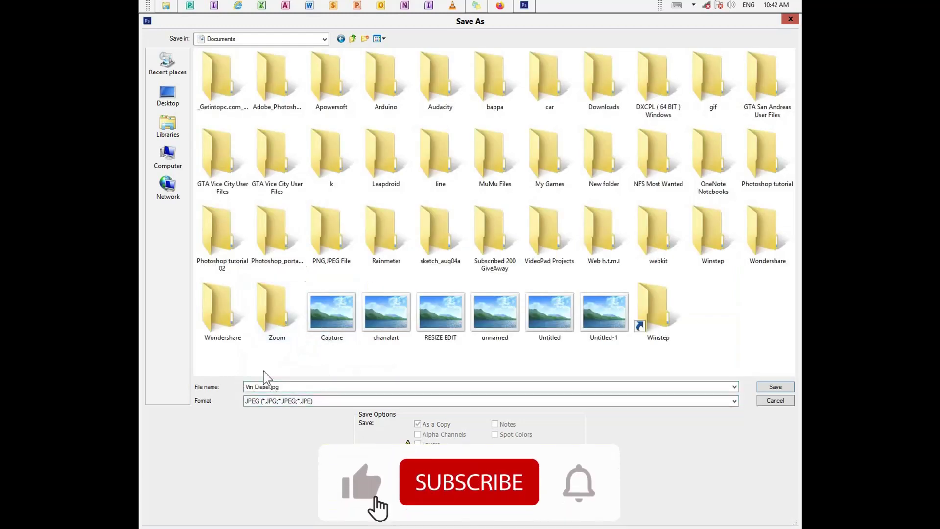
{"action": "left_click", "coordinate": [774, 386]}
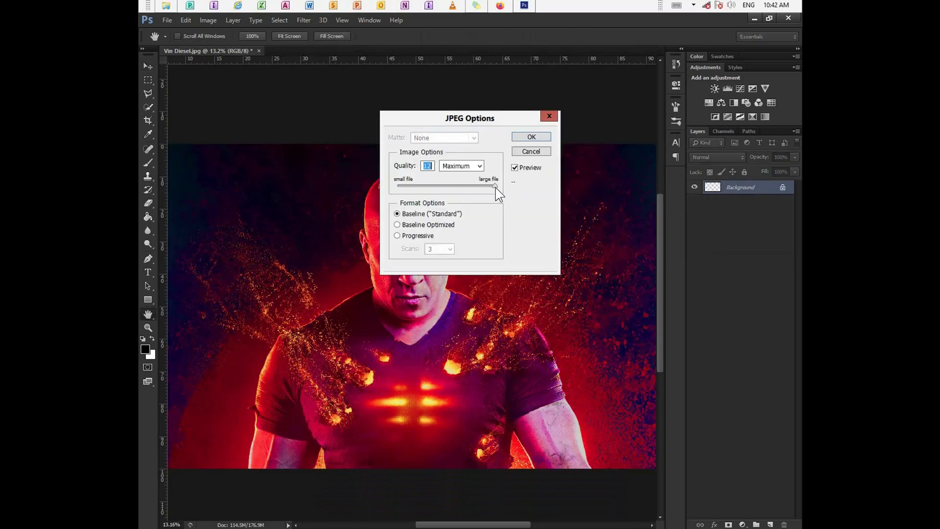
{"action": "left_click", "coordinate": [532, 137]}
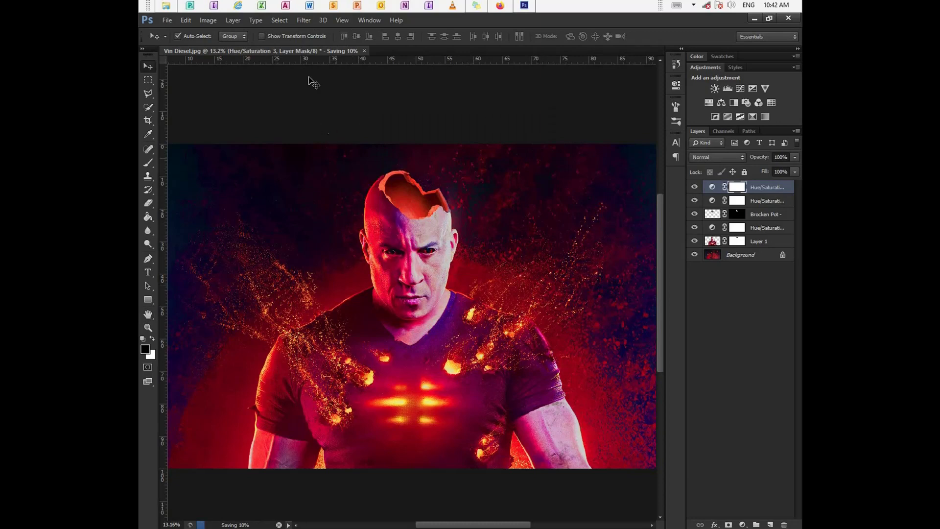
- Switch to File Explorer and view the exported Vin Diesel image in the Documents folder, closing the viewer and folder window when done
{"action": "left_click", "coordinate": [166, 6]}
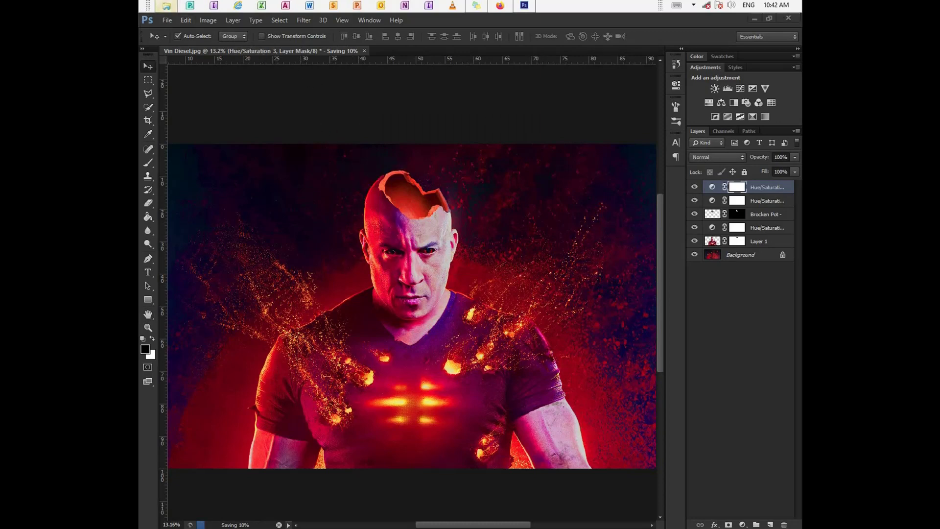
{"action": "left_click", "coordinate": [650, 137]}
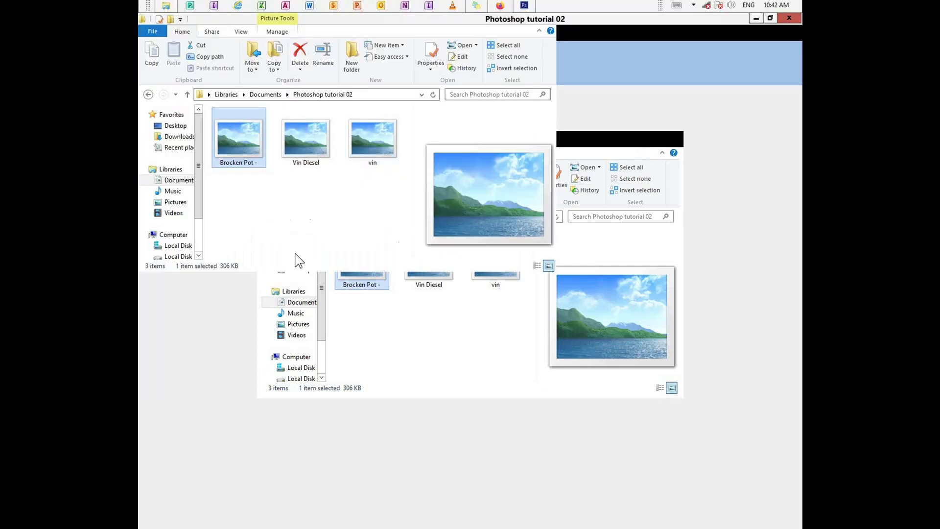
{"action": "key", "text": "alt+Up"}
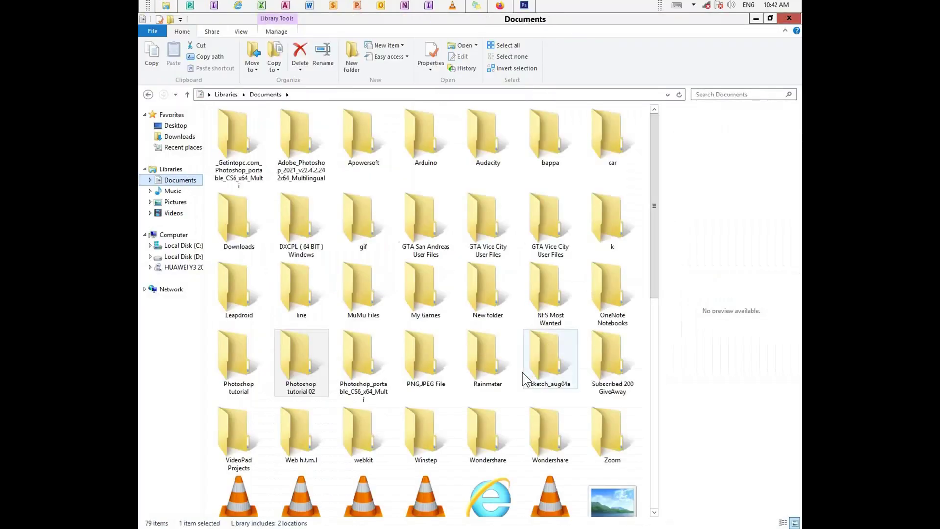
{"action": "scroll", "coordinate": [665, 274], "scroll_direction": "down", "scroll_amount": 1}
{"action": "scroll", "coordinate": [663, 271], "scroll_direction": "down", "scroll_amount": 5}
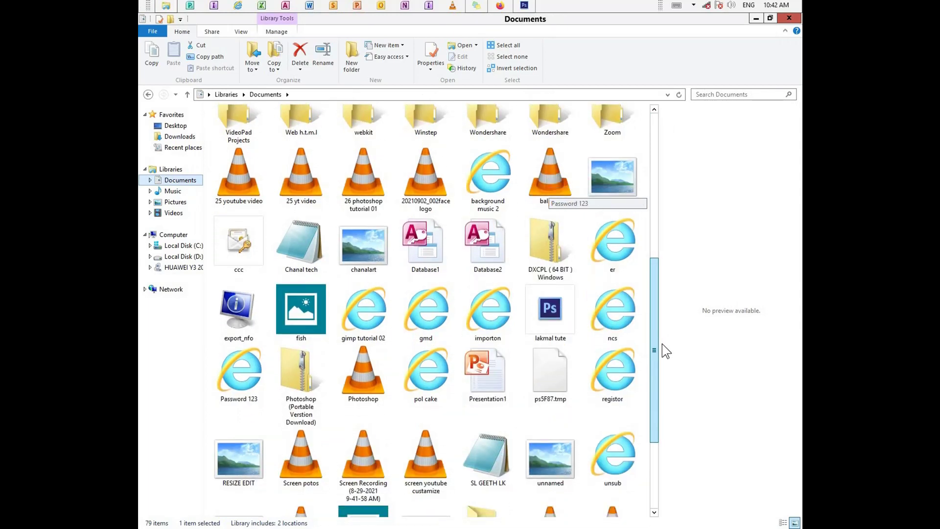
{"action": "scroll", "coordinate": [662, 348], "scroll_direction": "down", "scroll_amount": 1}
{"action": "left_click_drag", "start_coordinate": [657, 367], "coordinate": [657, 395]}
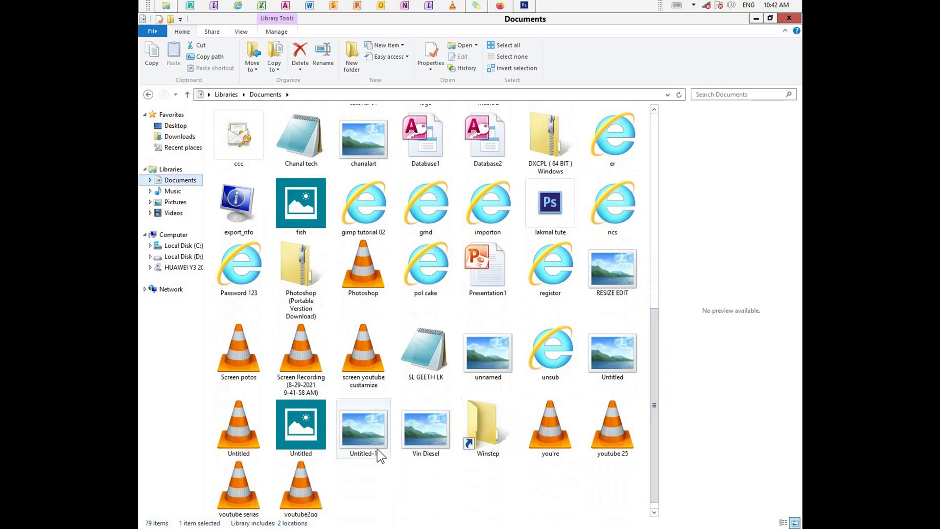
{"action": "double_click", "coordinate": [417, 427]}
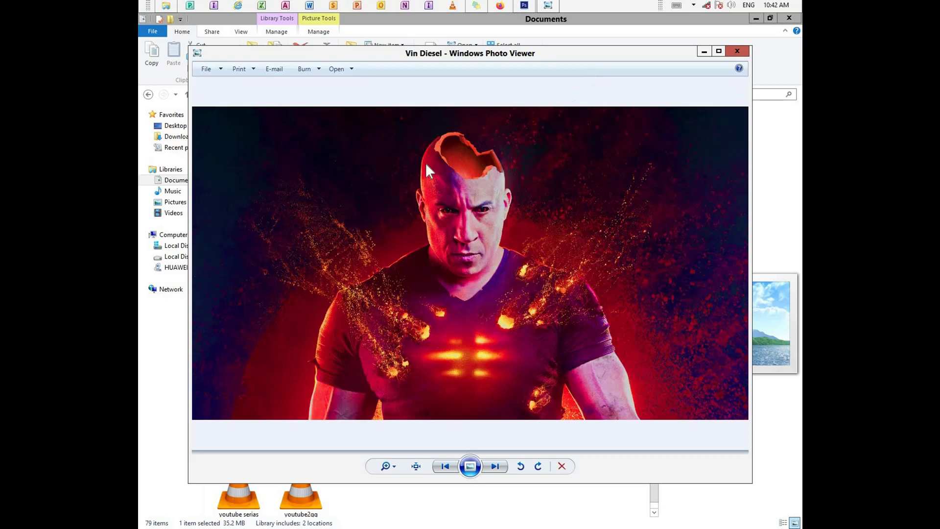
{"action": "left_click", "coordinate": [733, 51]}
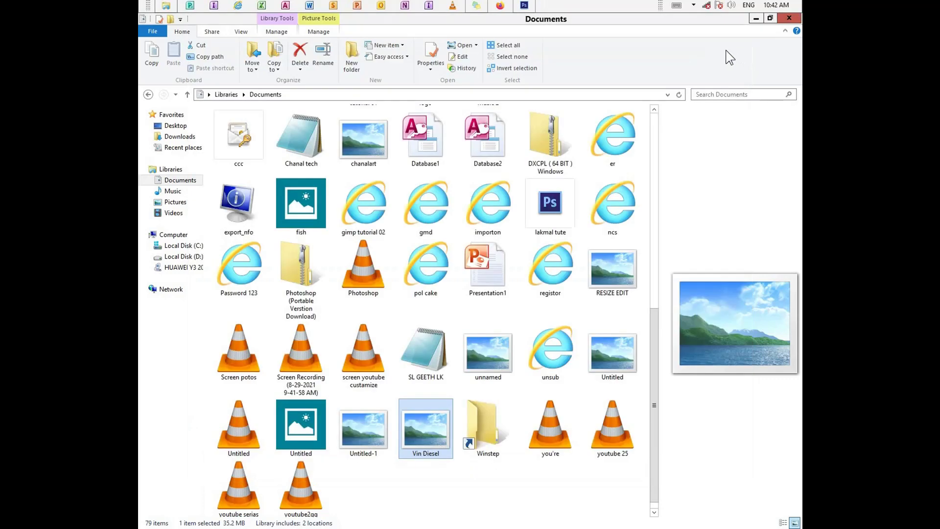
{"action": "left_click", "coordinate": [786, 18]}
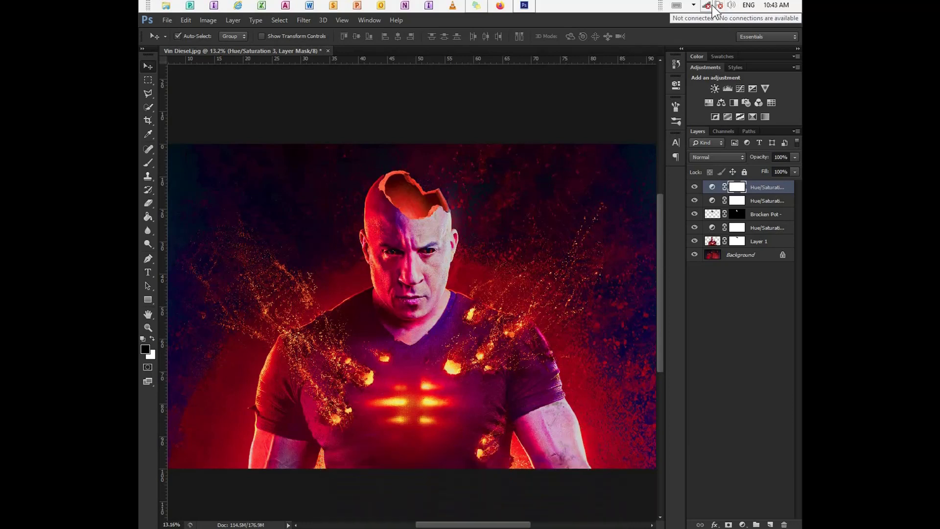
{"action": "left_click", "coordinate": [693, 5]}
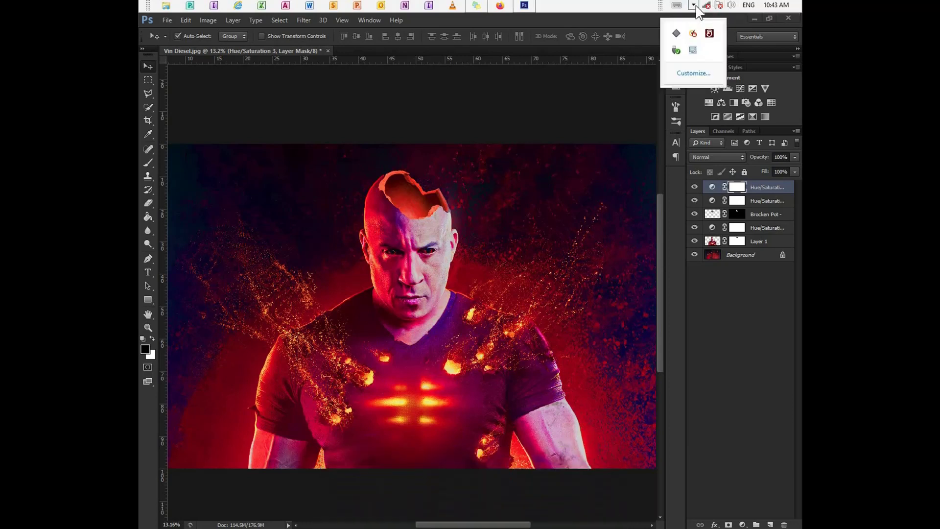